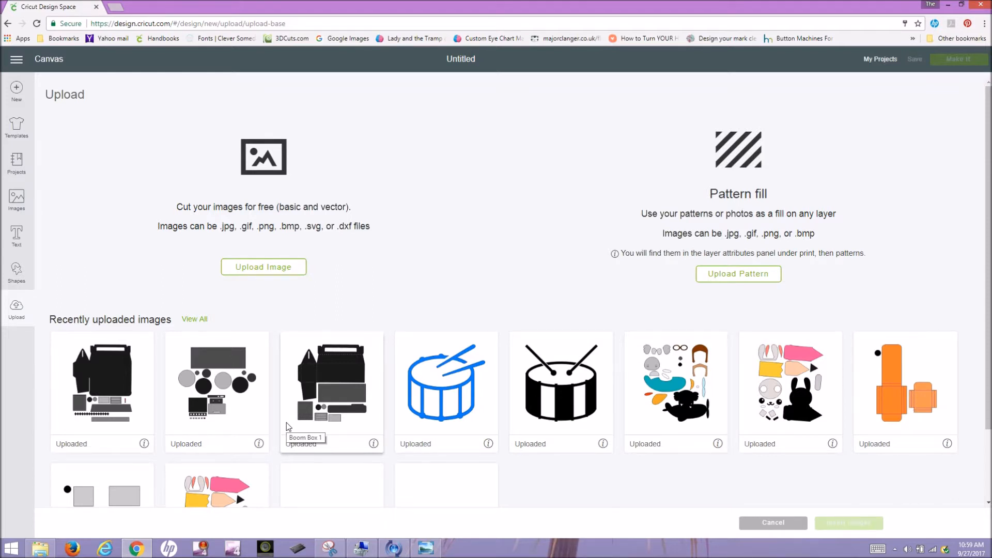
- Insert the three uploaded boom box images into the canvas
{"action": "left_click", "coordinate": [328, 398]}
{"action": "left_click", "coordinate": [227, 393]}
{"action": "left_click", "coordinate": [77, 377]}
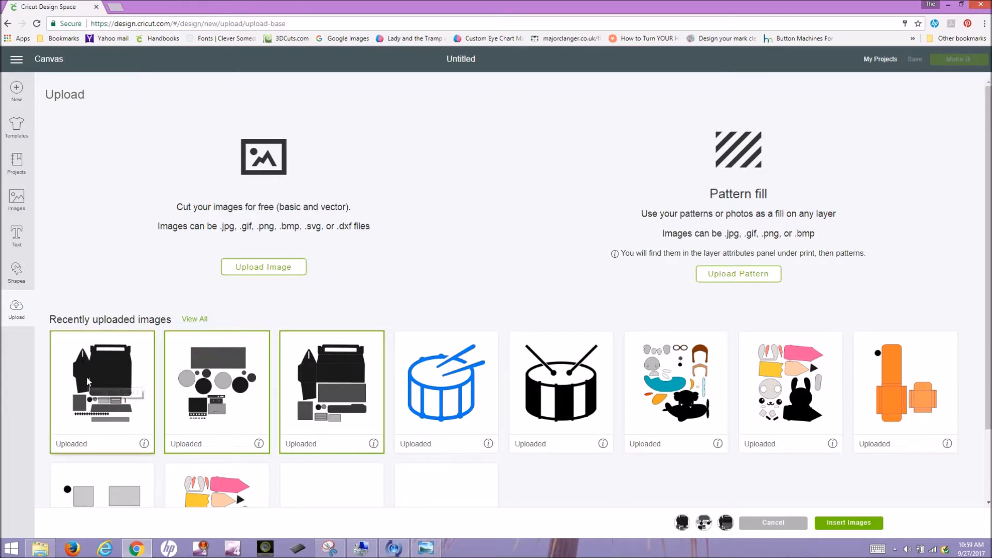
{"action": "left_click", "coordinate": [840, 525]}
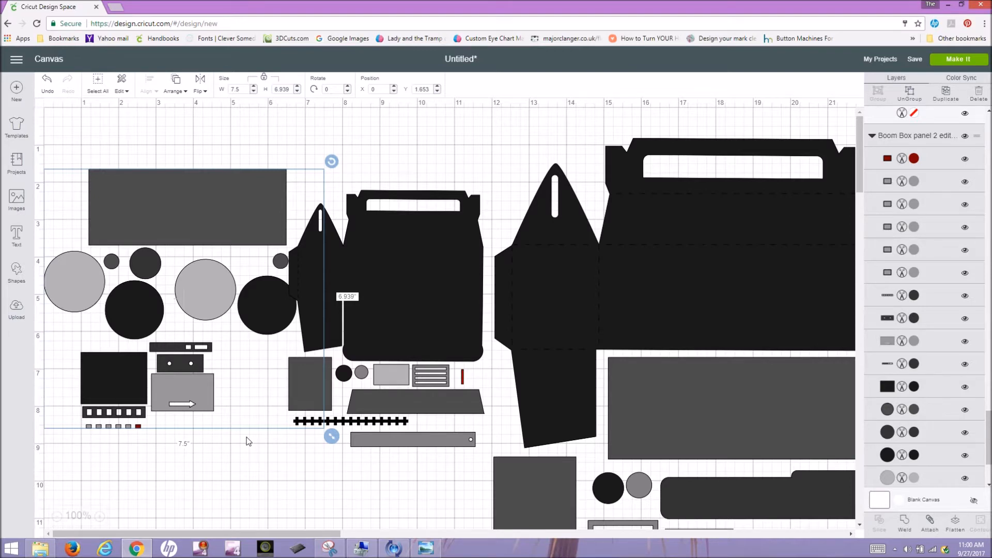
- Spread the three boom box images across the canvas, isolating Boom Box Panel 3 near the upper left and moving panel 2 below Boom Box 1
{"action": "left_click_drag", "start_coordinate": [384, 314], "coordinate": [397, 292]}
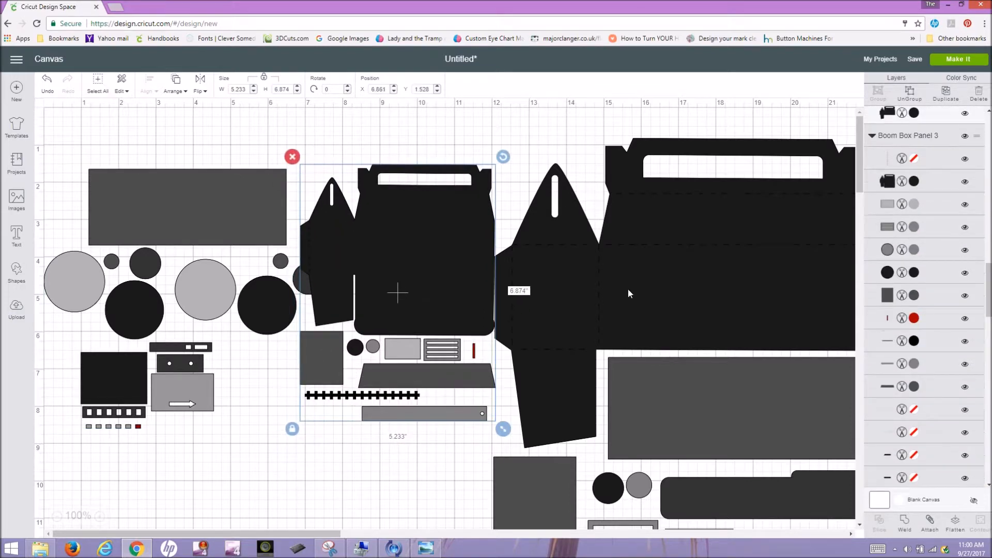
{"action": "mouse_move", "coordinate": [602, 298]}
{"action": "left_mouse_down"}
{"action": "mouse_move", "coordinate": [560, 312]}
{"action": "mouse_move", "coordinate": [597, 315]}
{"action": "left_mouse_up"}
{"action": "left_click_drag", "start_coordinate": [327, 289], "coordinate": [243, 320]}
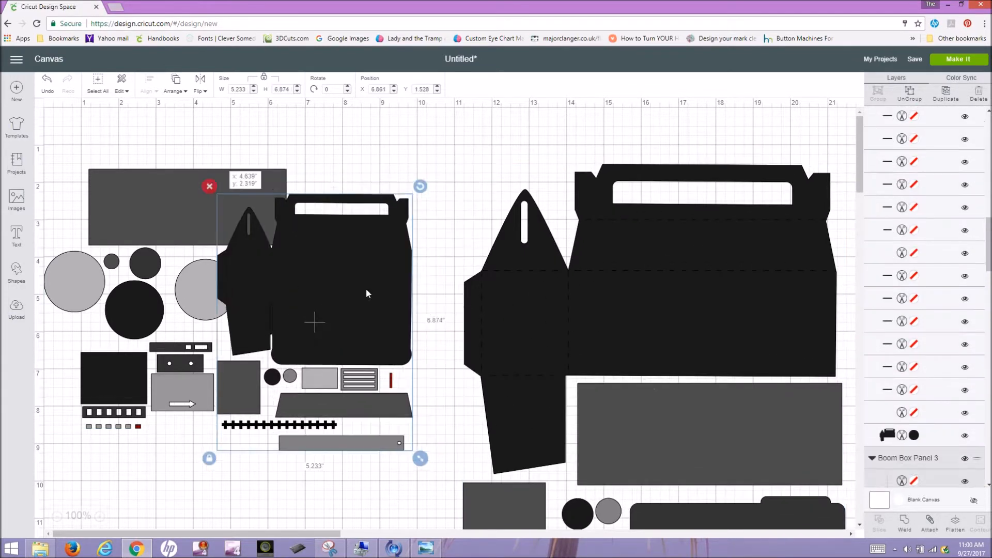
{"action": "left_click", "coordinate": [584, 291]}
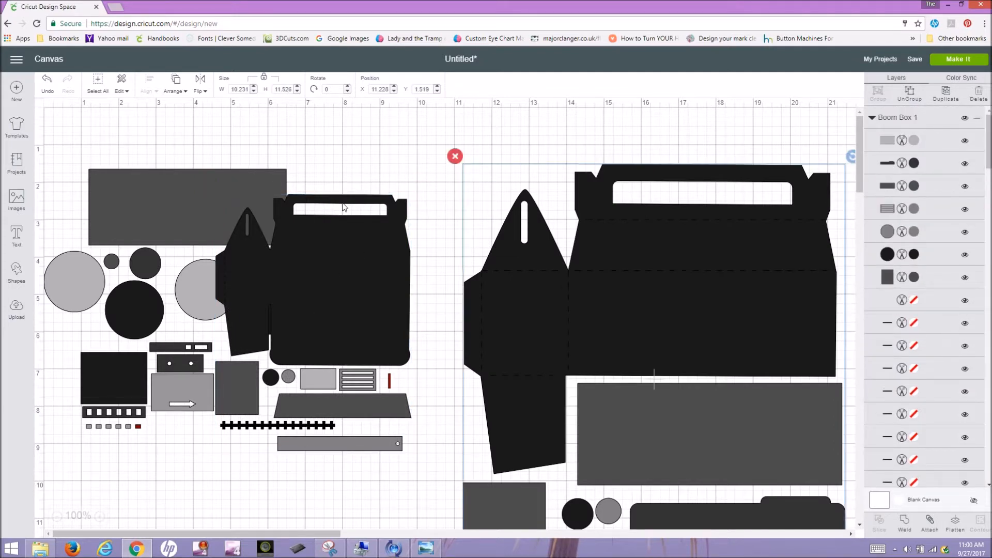
{"action": "left_click_drag", "start_coordinate": [345, 292], "coordinate": [368, 300]}
{"action": "left_click_drag", "start_coordinate": [144, 212], "coordinate": [114, 528]}
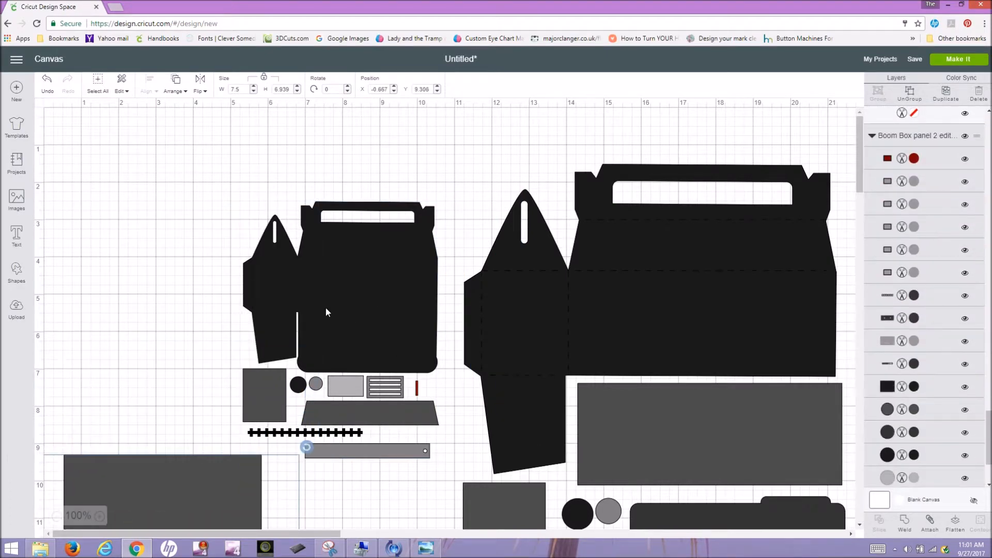
{"action": "left_click_drag", "start_coordinate": [333, 298], "coordinate": [246, 266]}
{"action": "left_click_drag", "start_coordinate": [213, 498], "coordinate": [728, 471]}
{"action": "left_click_drag", "start_coordinate": [298, 283], "coordinate": [268, 239]}
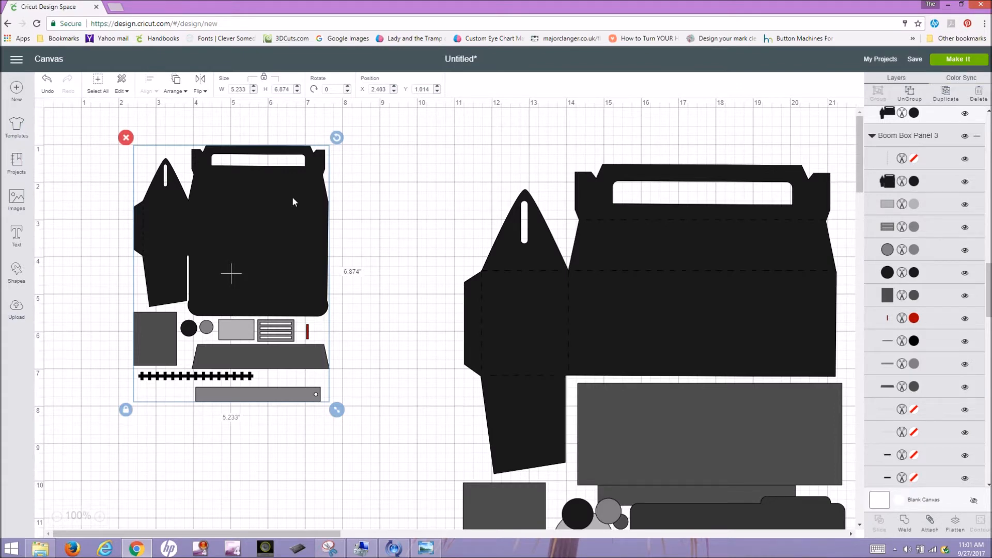
- Ungroup Boom Box Panel 3 and attach its box shape to the overlapping fold lines, keeping the dark rectangle out of the selection
{"action": "left_click", "coordinate": [911, 94]}
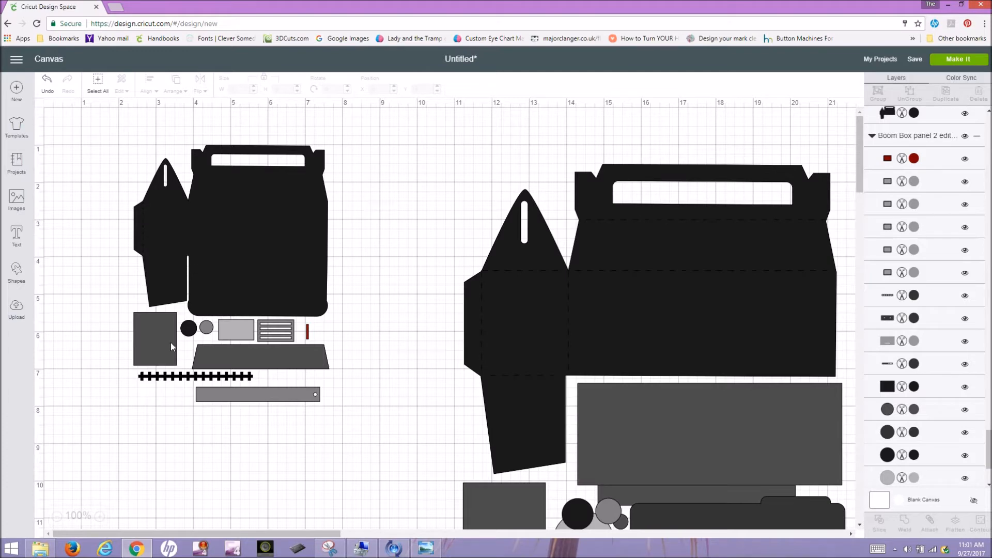
{"action": "left_click_drag", "start_coordinate": [157, 346], "coordinate": [156, 406]}
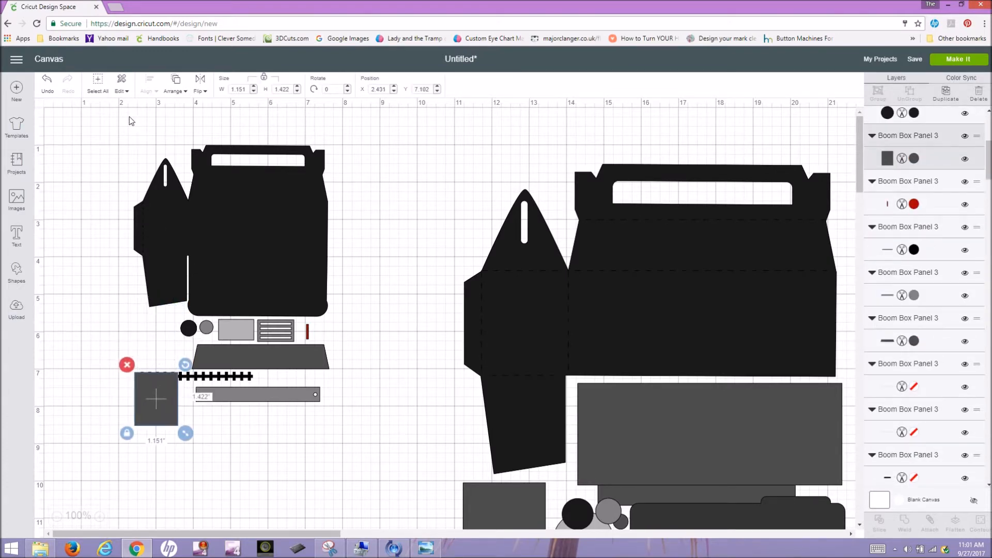
{"action": "left_click", "coordinate": [179, 127]}
{"action": "left_click_drag", "start_coordinate": [125, 116], "coordinate": [370, 320]}
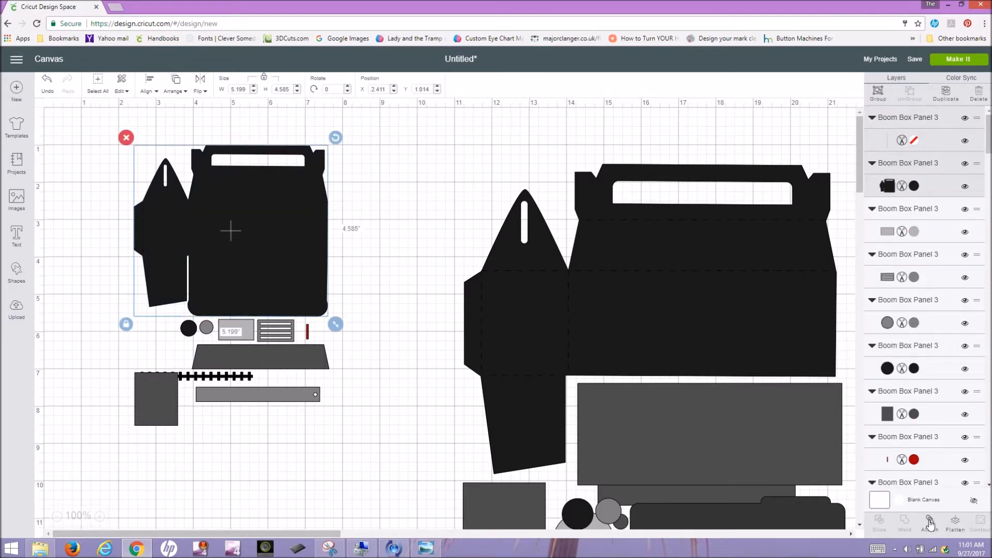
{"action": "left_click", "coordinate": [929, 523]}
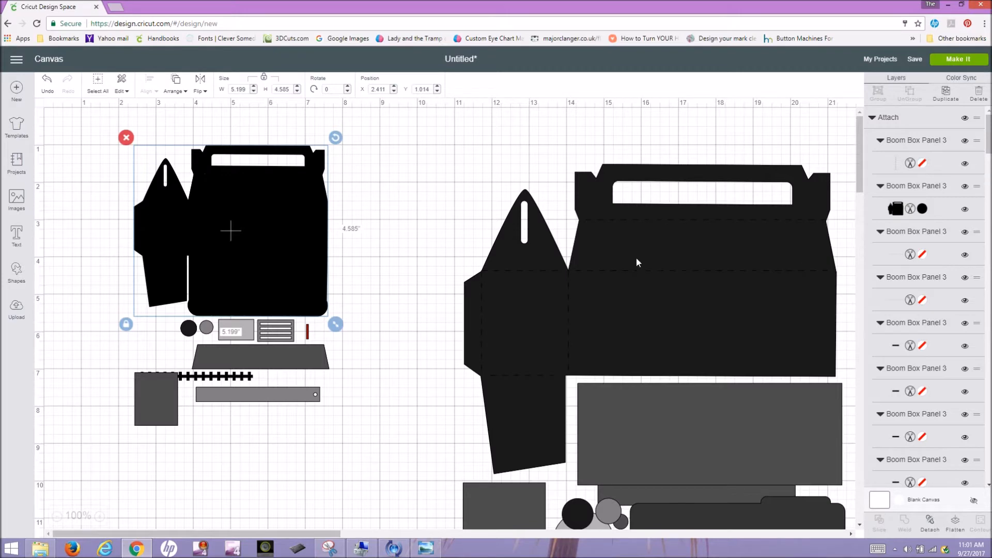
- Recolor the small box shape light orange (#F39F73) and shift the attached box slightly up and right
{"action": "left_click", "coordinate": [896, 209]}
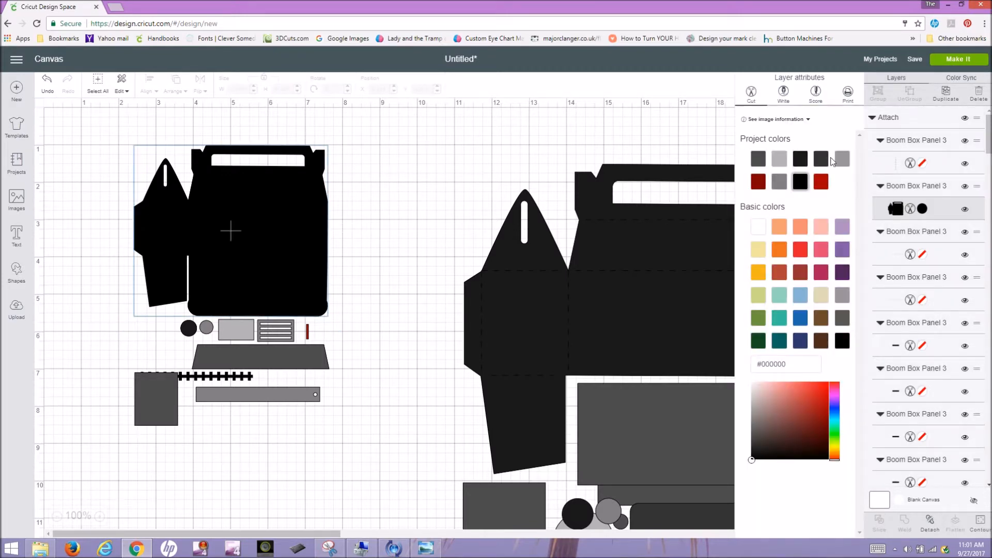
{"action": "left_click", "coordinate": [781, 232]}
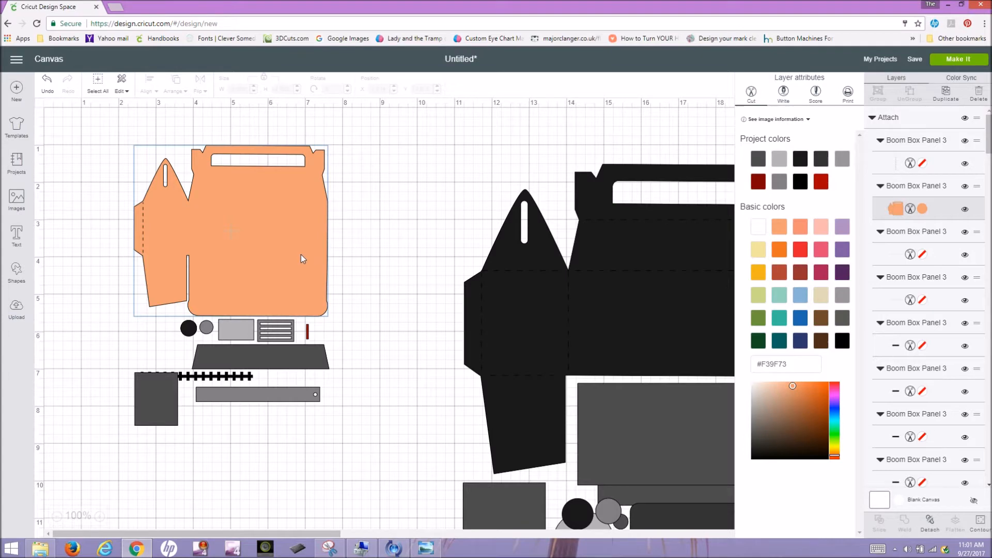
{"action": "mouse_move", "coordinate": [301, 254]}
{"action": "left_mouse_down"}
{"action": "mouse_move", "coordinate": [470, 244]}
{"action": "mouse_move", "coordinate": [317, 247]}
{"action": "left_mouse_up"}
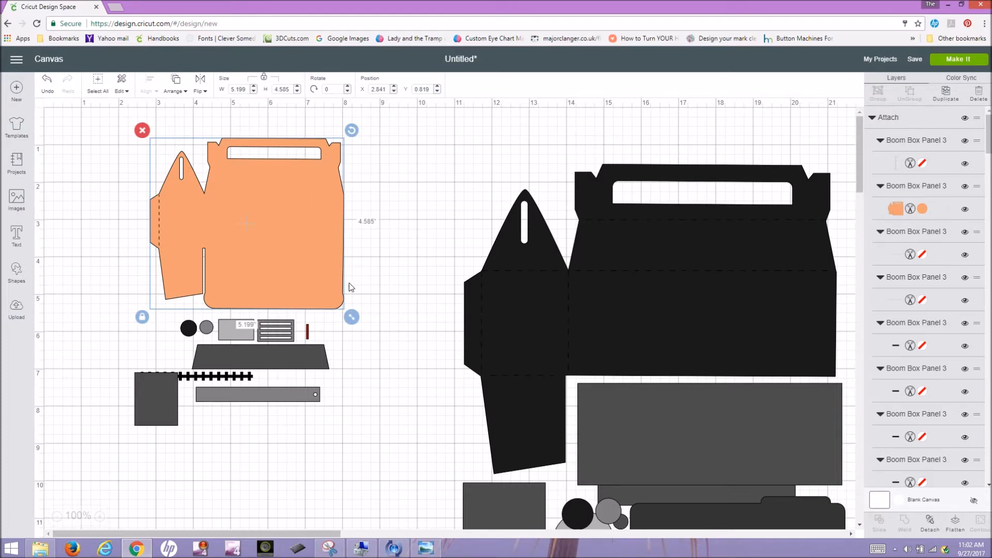
- Detach the orange box from its fold lines and send the box shape to the back
{"action": "left_click", "coordinate": [930, 522]}
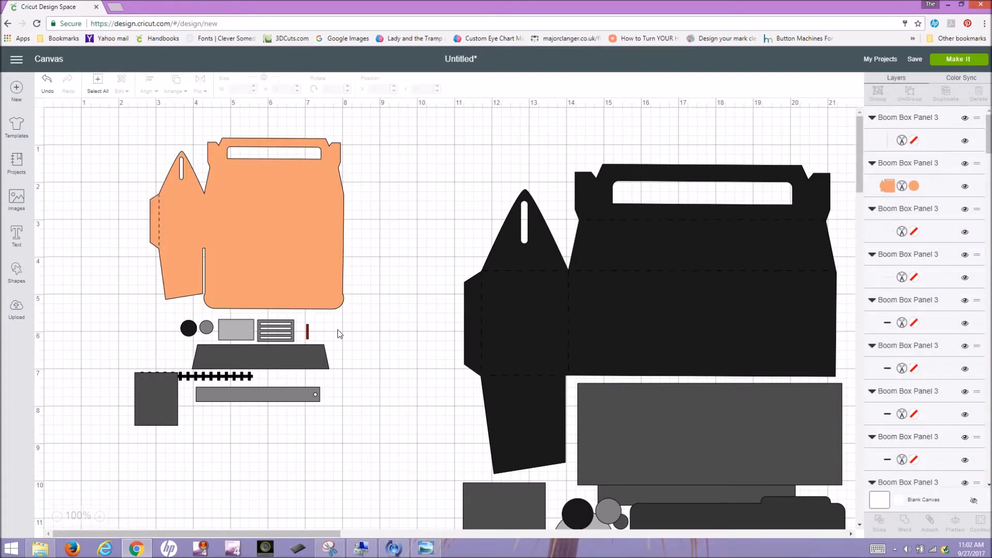
{"action": "left_click", "coordinate": [322, 298]}
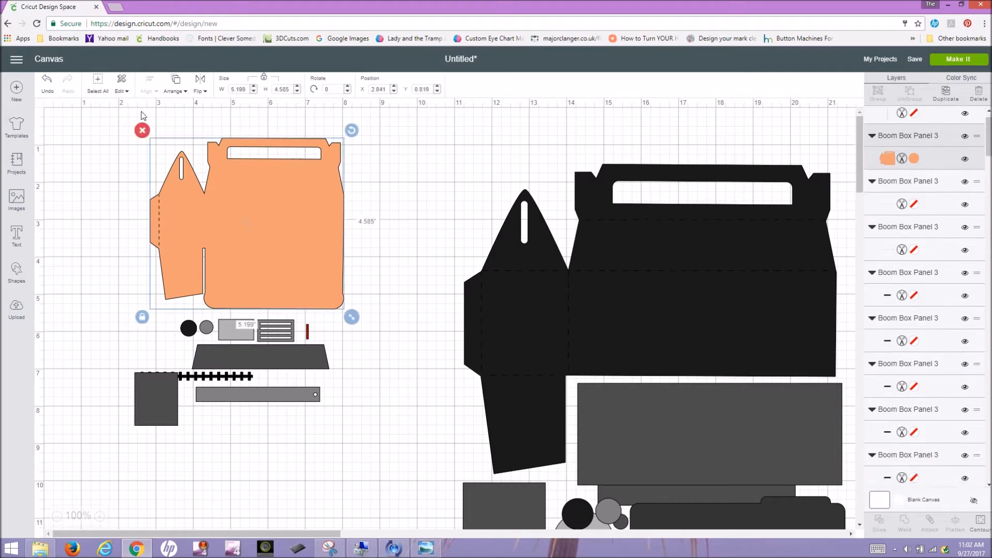
{"action": "left_click", "coordinate": [176, 94]}
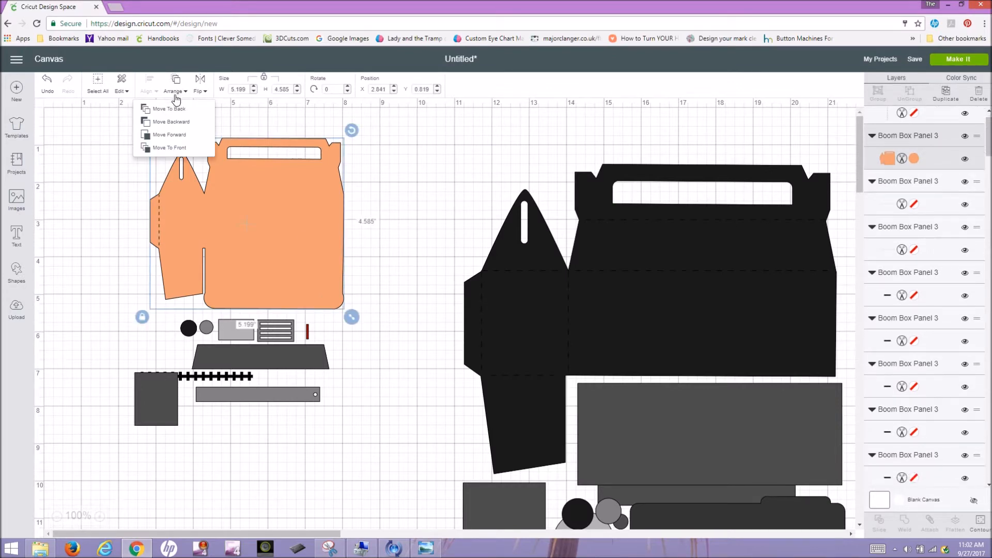
{"action": "left_click", "coordinate": [177, 111]}
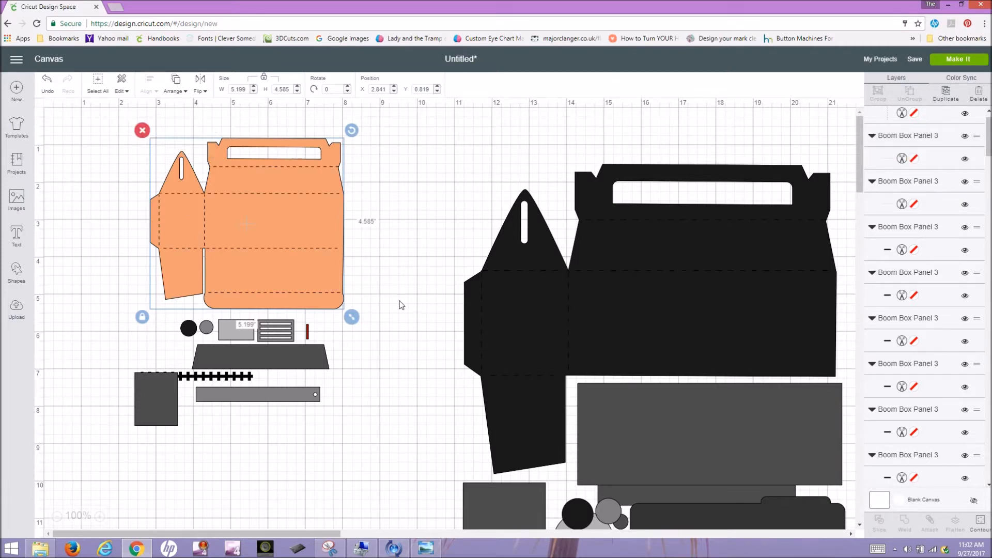
- Attach the orange box to all its fold lines and nudge it slightly left on the canvas
{"action": "left_click", "coordinate": [391, 161]}
{"action": "left_click_drag", "start_coordinate": [115, 118], "coordinate": [389, 315]}
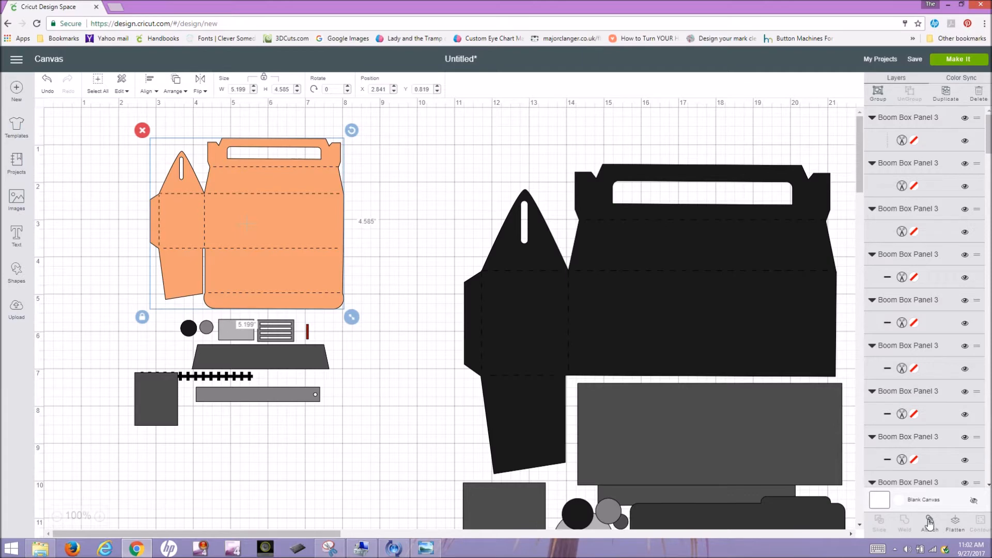
{"action": "left_click", "coordinate": [930, 523]}
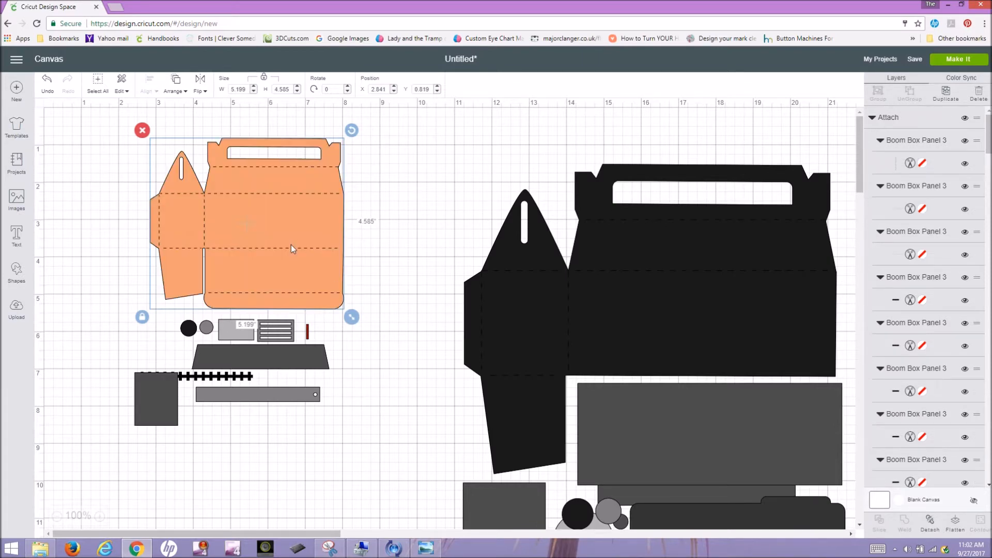
{"action": "left_click_drag", "start_coordinate": [274, 242], "coordinate": [254, 245]}
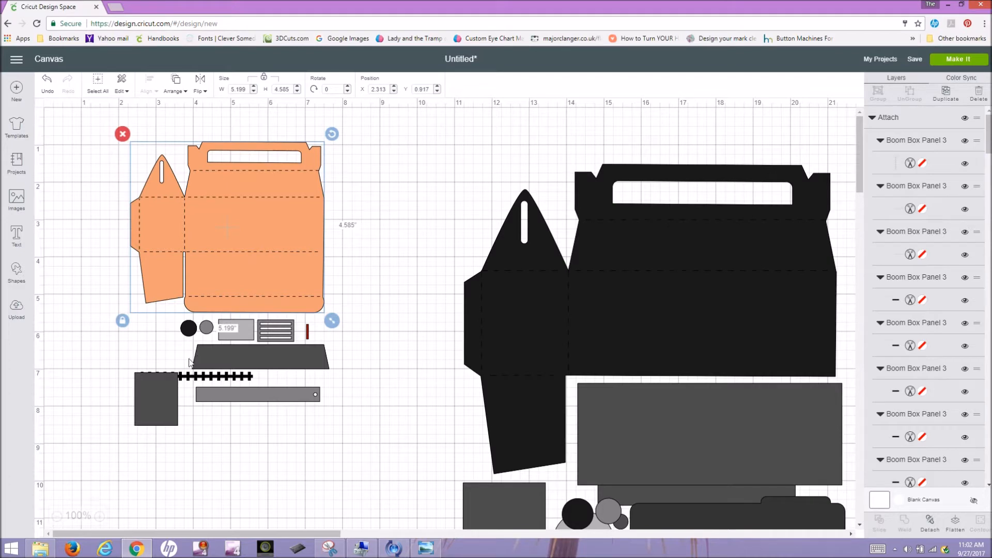
- Arrange the loose Panel 3 pieces neatly beneath the orange box and group them with it
{"action": "left_click", "coordinate": [160, 385]}
{"action": "left_click_drag", "start_coordinate": [160, 386], "coordinate": [158, 343]}
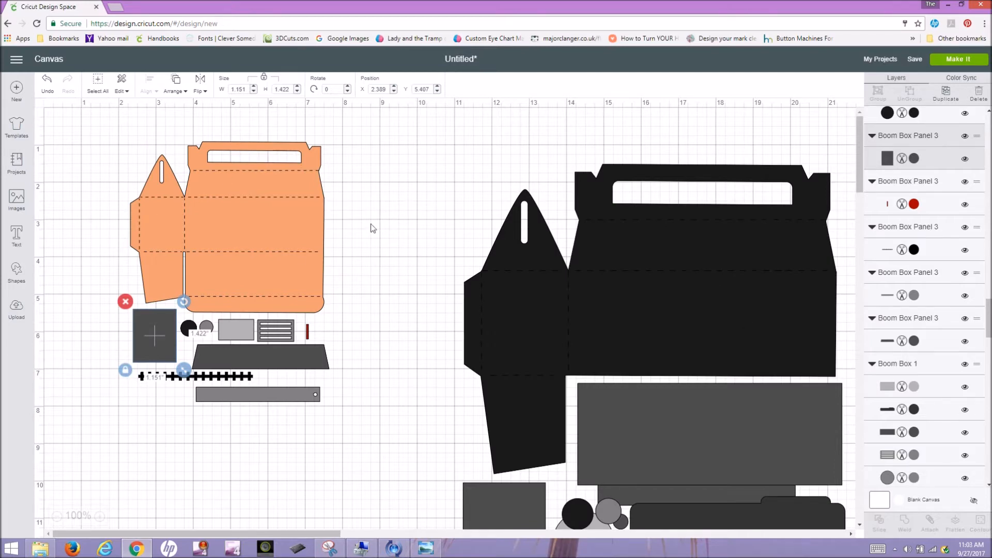
{"action": "left_click", "coordinate": [151, 340]}
{"action": "left_click_drag", "start_coordinate": [151, 339], "coordinate": [155, 341]}
{"action": "left_click_drag", "start_coordinate": [144, 379], "coordinate": [158, 379]}
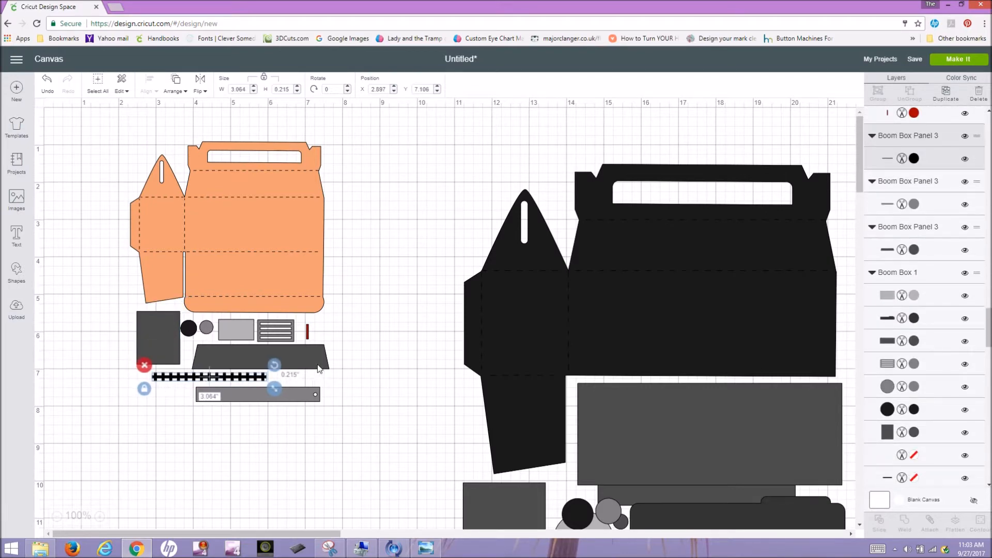
{"action": "left_click_drag", "start_coordinate": [284, 357], "coordinate": [274, 355]}
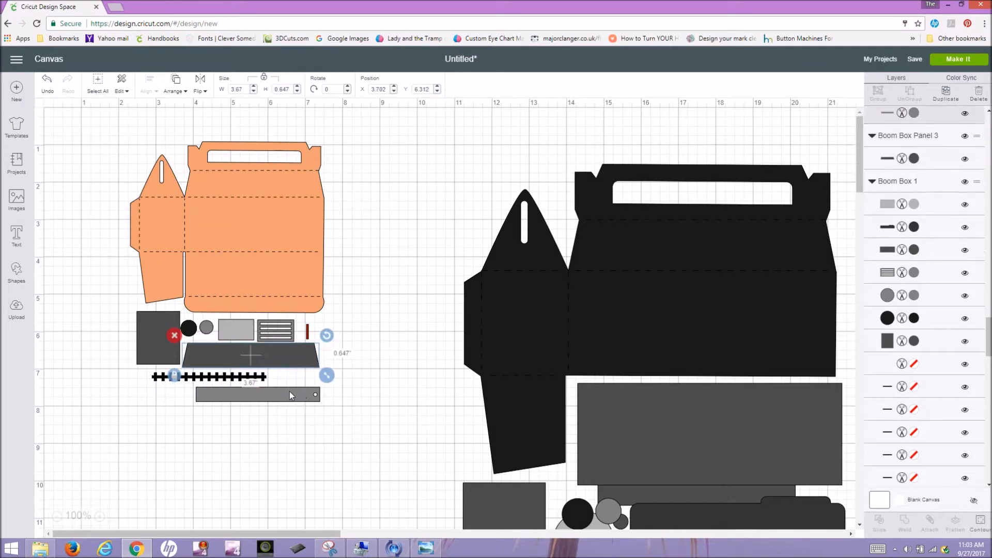
{"action": "left_click_drag", "start_coordinate": [291, 393], "coordinate": [282, 392]}
{"action": "left_click_drag", "start_coordinate": [109, 125], "coordinate": [356, 411]}
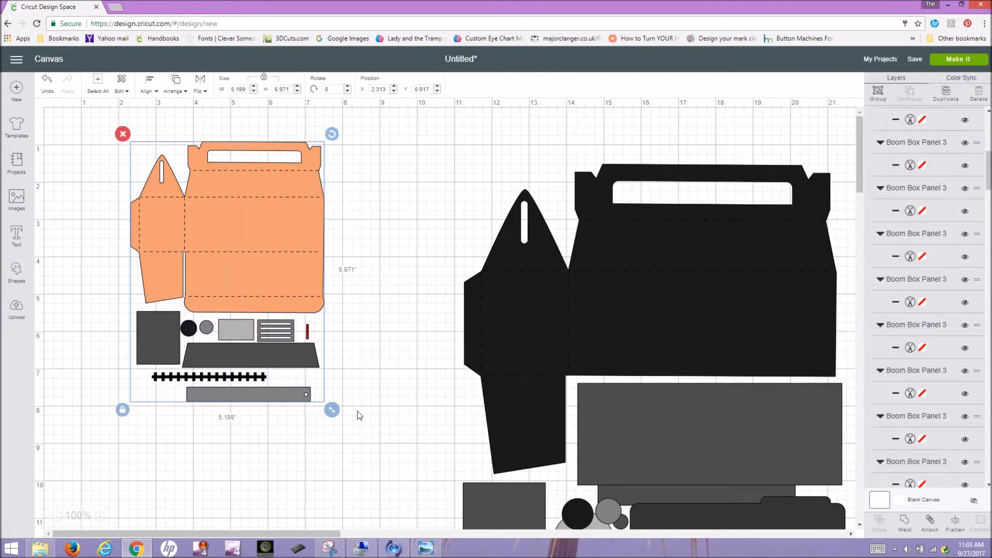
{"action": "left_click", "coordinate": [876, 97]}
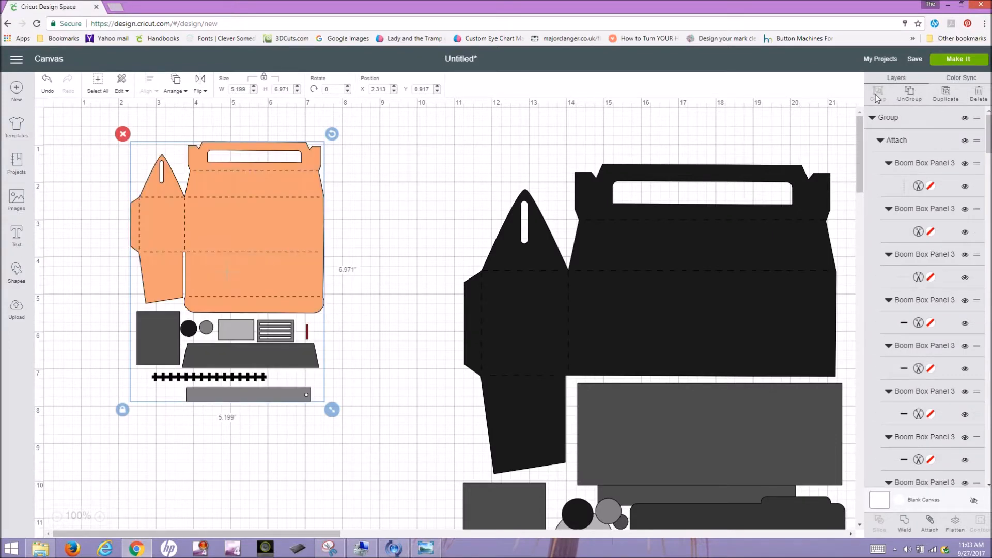
- Move the large box and the orange group farther left, and place the panel 2 pieces below the orange group
{"action": "left_click_drag", "start_coordinate": [744, 262], "coordinate": [625, 229]}
{"action": "left_click_drag", "start_coordinate": [299, 241], "coordinate": [243, 261]}
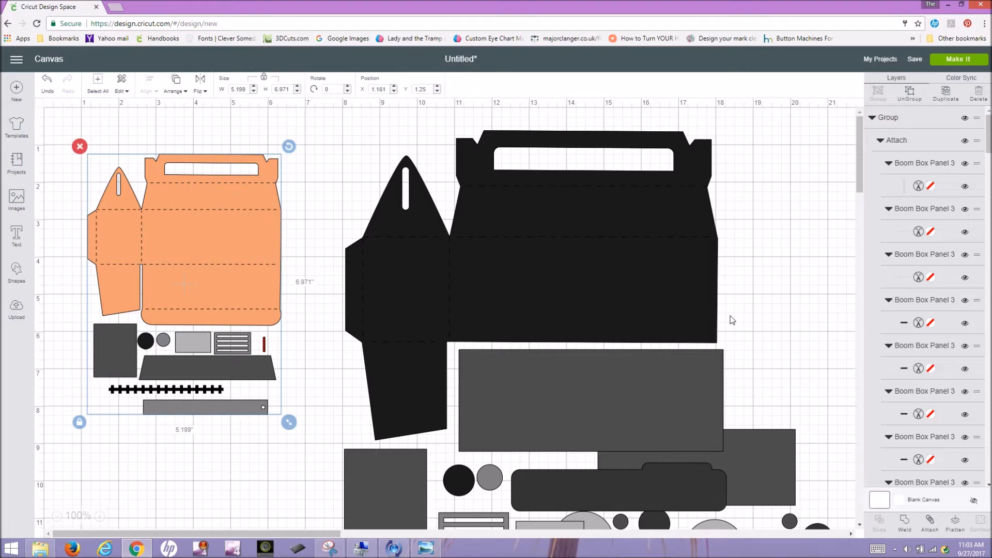
{"action": "left_click_drag", "start_coordinate": [715, 515], "coordinate": [224, 513]}
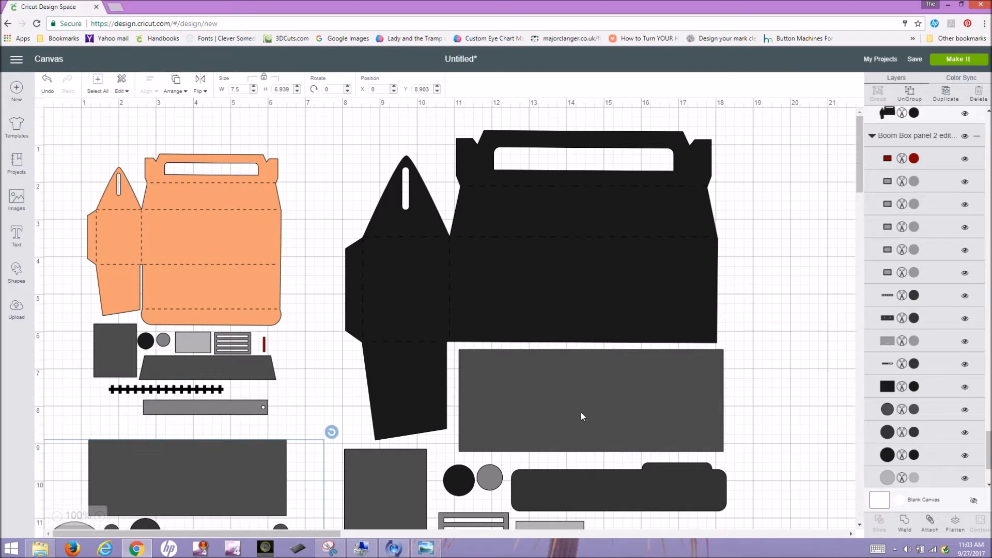
- Try the large Boom Box 1 image farther right, check its lower pieces, and undo the move
{"action": "left_click_drag", "start_coordinate": [671, 284], "coordinate": [692, 279]}
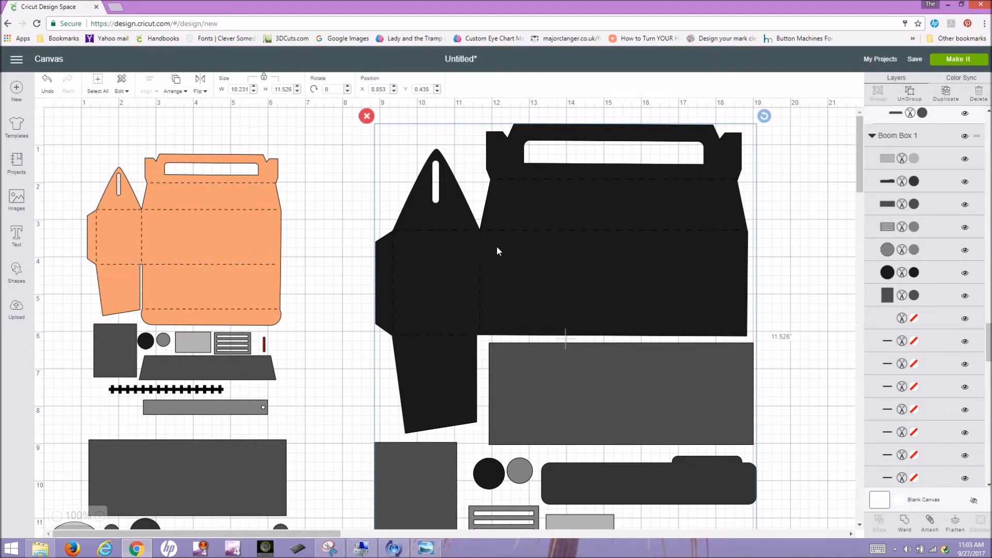
{"action": "scroll", "coordinate": [498, 361], "scroll_direction": "down", "scroll_amount": 3}
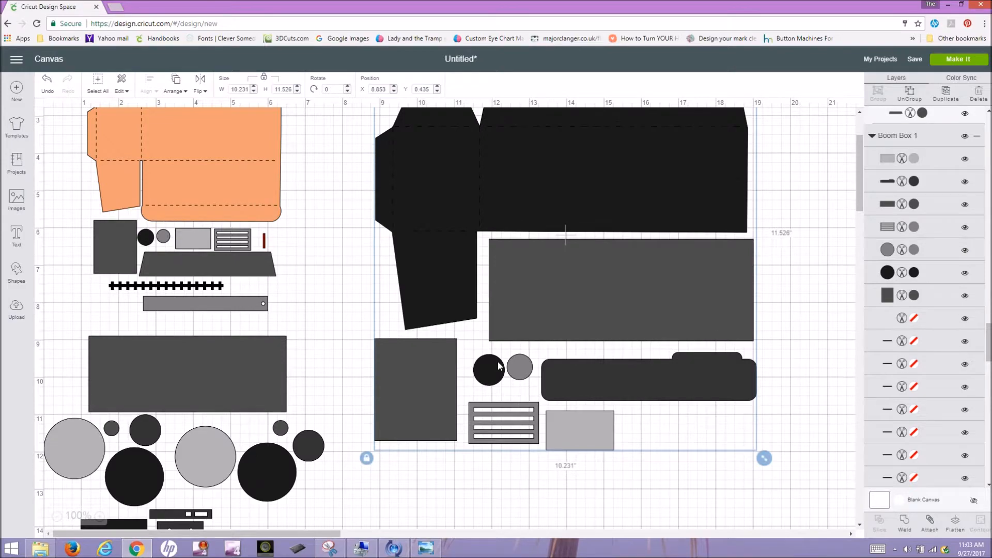
{"action": "scroll", "coordinate": [498, 361], "scroll_direction": "down", "scroll_amount": 3}
{"action": "scroll", "coordinate": [497, 361], "scroll_direction": "up", "scroll_amount": 3}
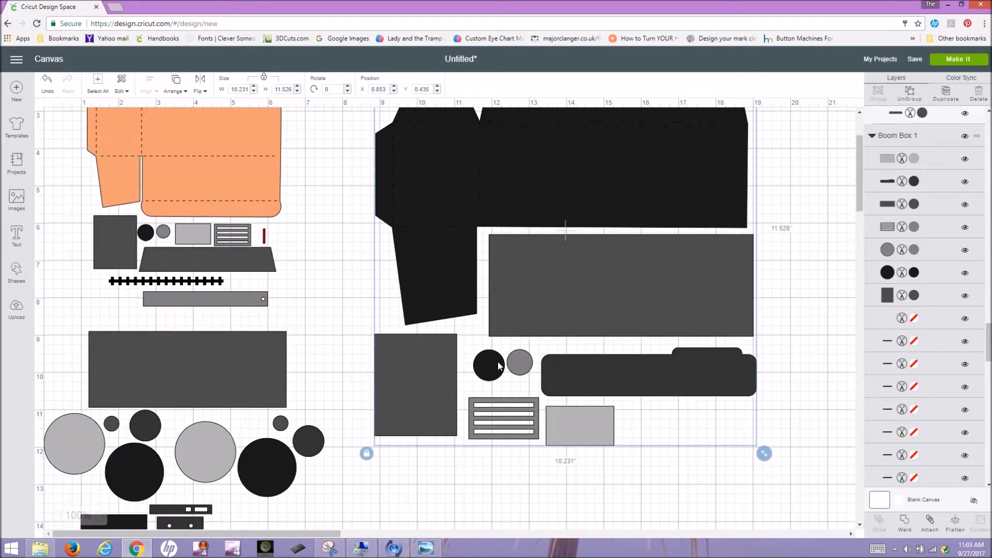
{"action": "scroll", "coordinate": [498, 365], "scroll_direction": "up", "scroll_amount": 3}
{"action": "key", "text": "ctrl+z"}
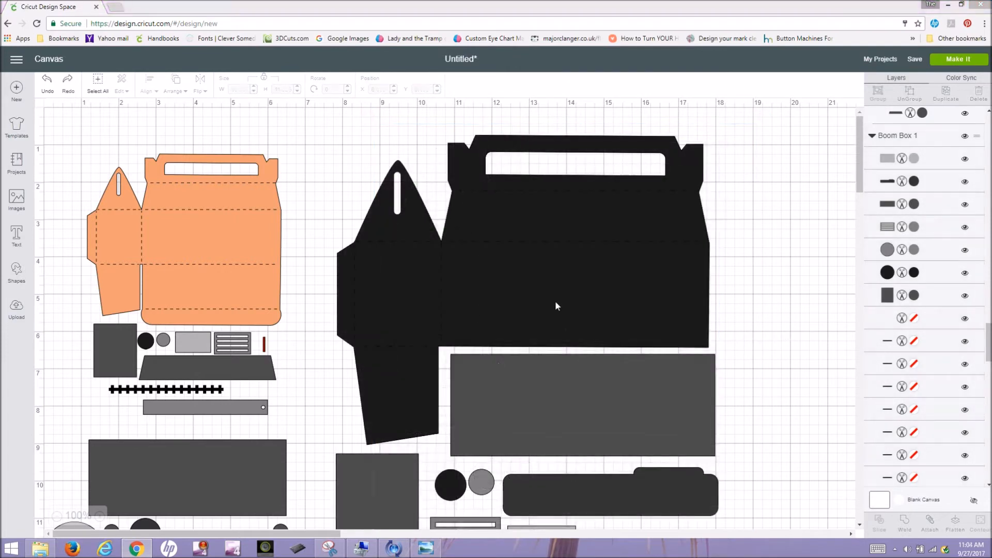
{"action": "left_click", "coordinate": [575, 293]}
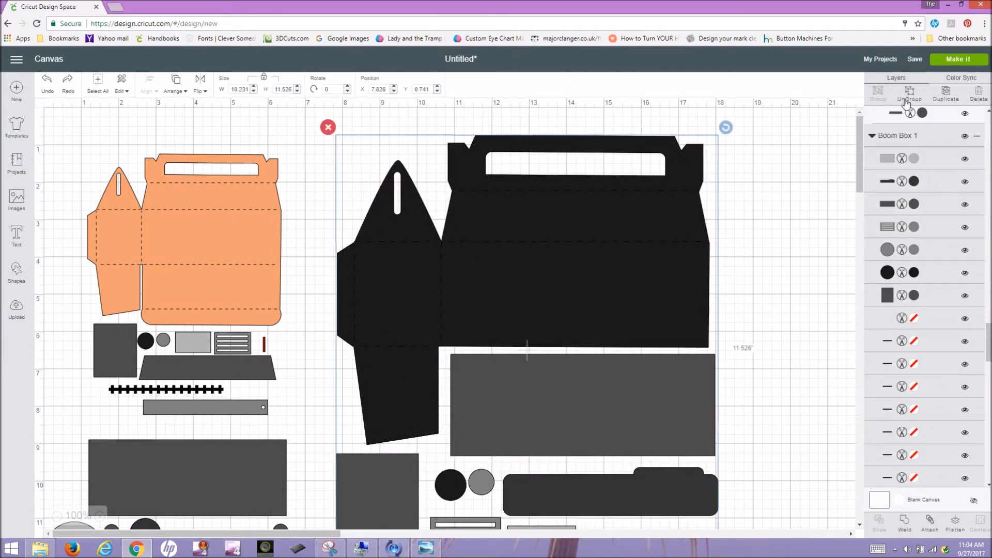
{"action": "key", "text": "Delete"}
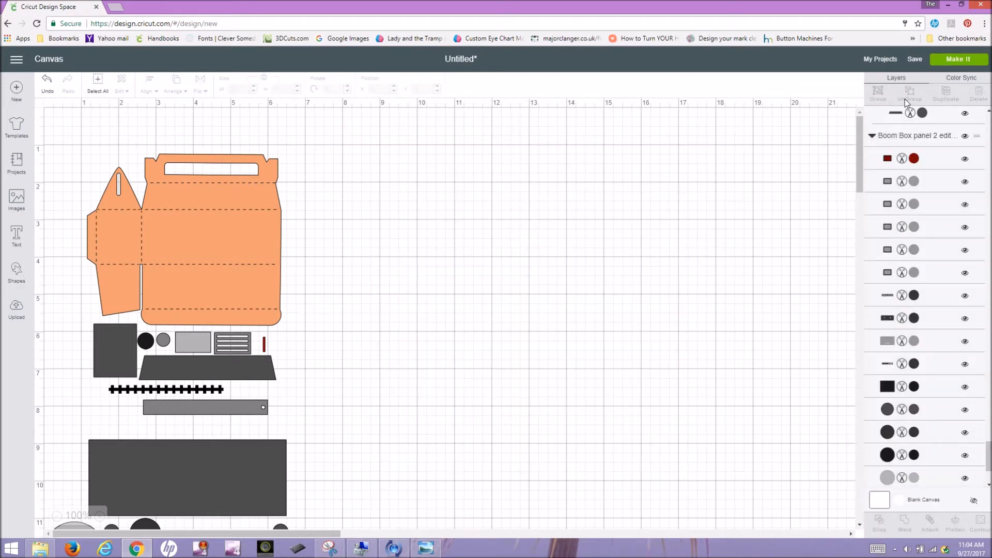
{"action": "key", "text": "ctrl+z"}
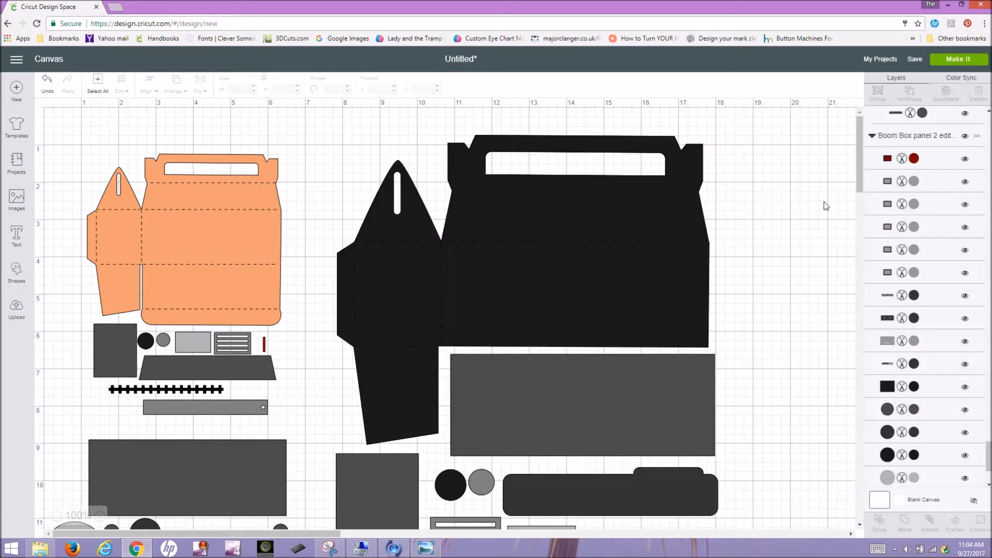
- Move the large dark gray rectangle down off the black box, to overlap the smaller pieces below
{"action": "scroll", "coordinate": [842, 201], "scroll_direction": "down", "scroll_amount": 1}
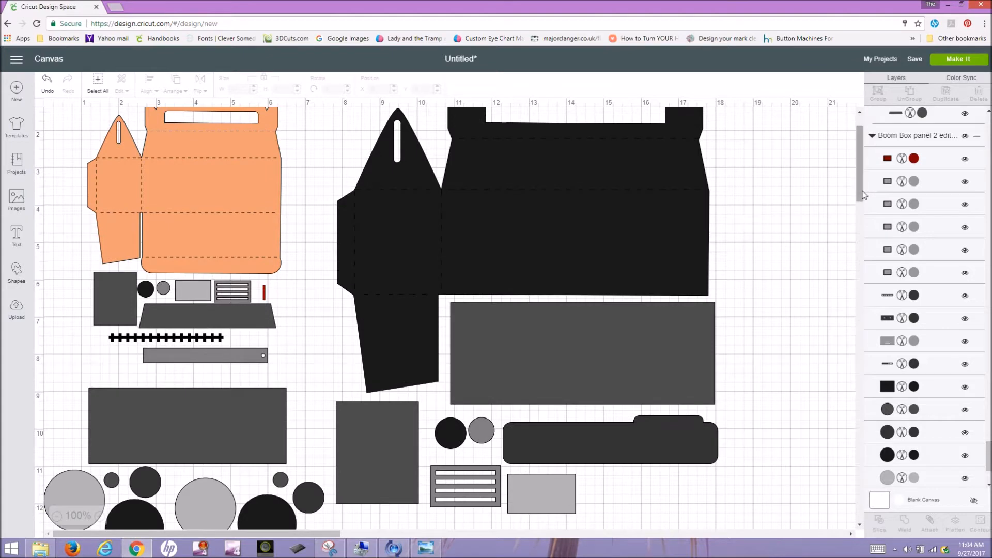
{"action": "scroll", "coordinate": [862, 195], "scroll_direction": "down", "scroll_amount": 1}
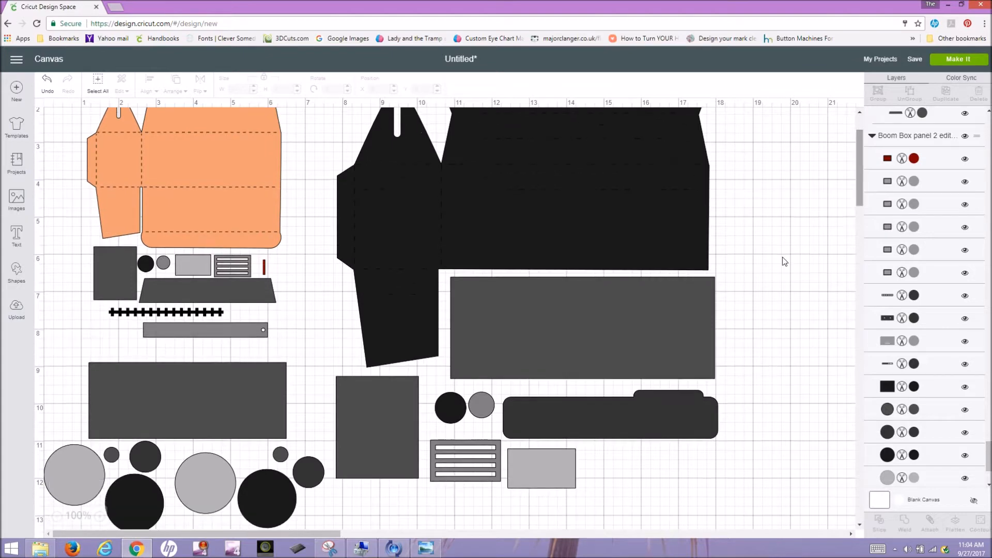
{"action": "left_click", "coordinate": [560, 309]}
{"action": "left_click_drag", "start_coordinate": [557, 378], "coordinate": [525, 556]}
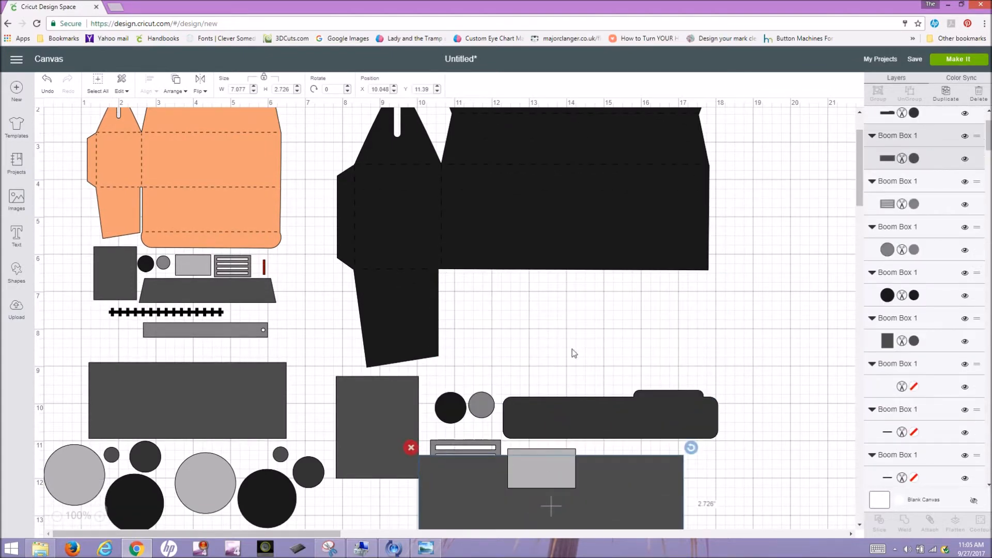
- Attach the large black Boom Box 1 panel to all its fold lines
{"action": "scroll", "coordinate": [572, 349], "scroll_direction": "up", "scroll_amount": 2}
{"action": "left_click_drag", "start_coordinate": [321, 114], "coordinate": [745, 450]}
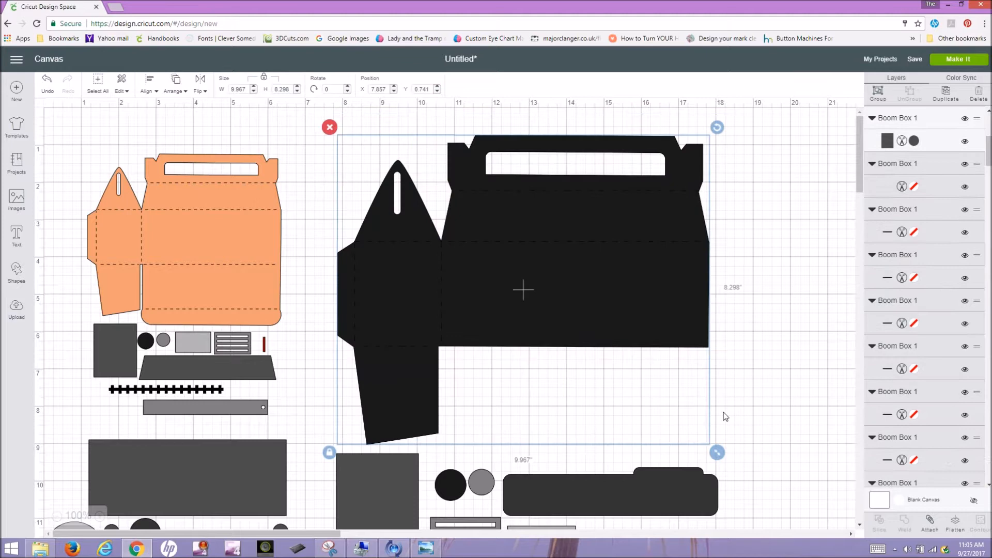
{"action": "left_click", "coordinate": [933, 523]}
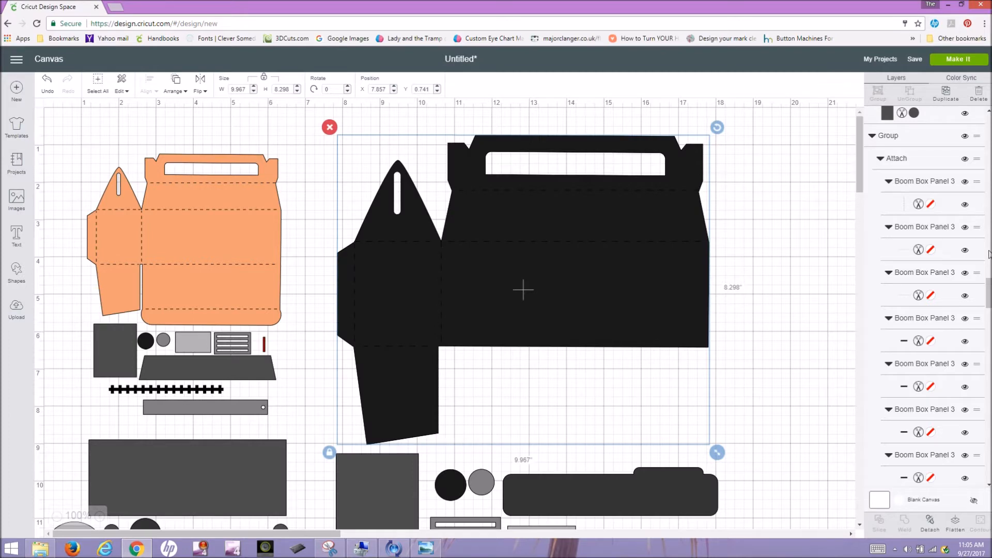
- Recolor the attached Boom Box 1 panel layer light orange so its fold lines stand out
{"action": "left_click_drag", "start_coordinate": [989, 292], "coordinate": [989, 418]}
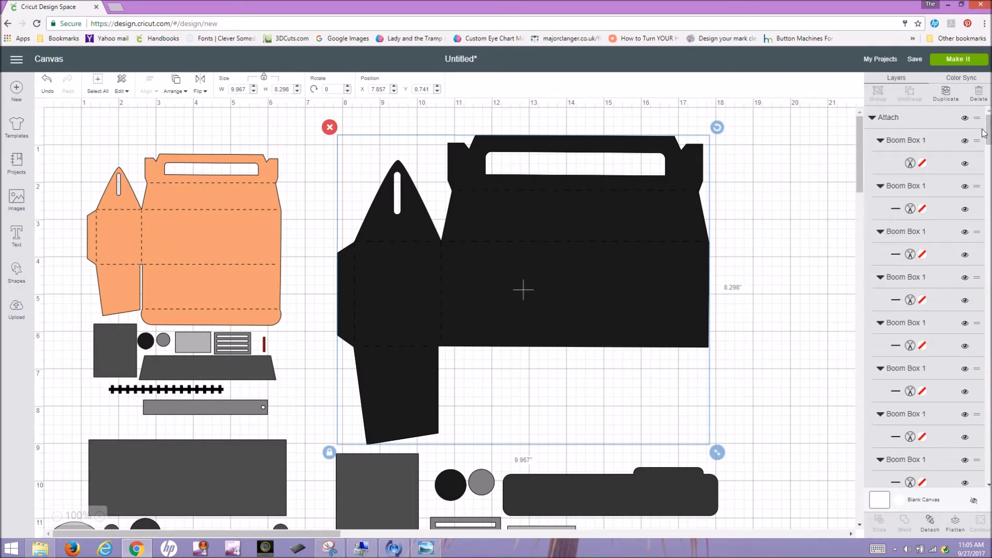
{"action": "scroll", "coordinate": [984, 132], "scroll_direction": "down", "scroll_amount": 1}
{"action": "scroll", "coordinate": [896, 283], "scroll_direction": "down", "scroll_amount": 2}
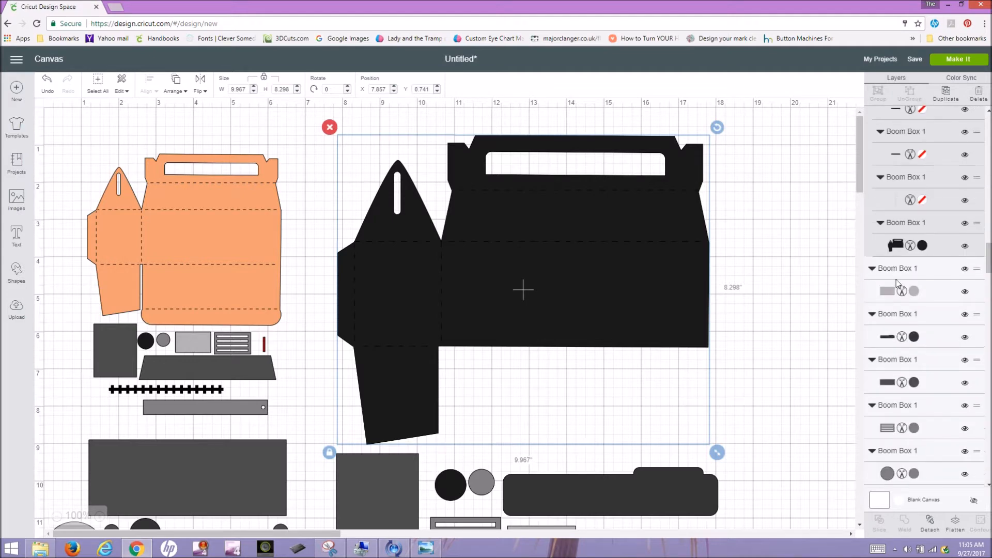
{"action": "left_click", "coordinate": [894, 247]}
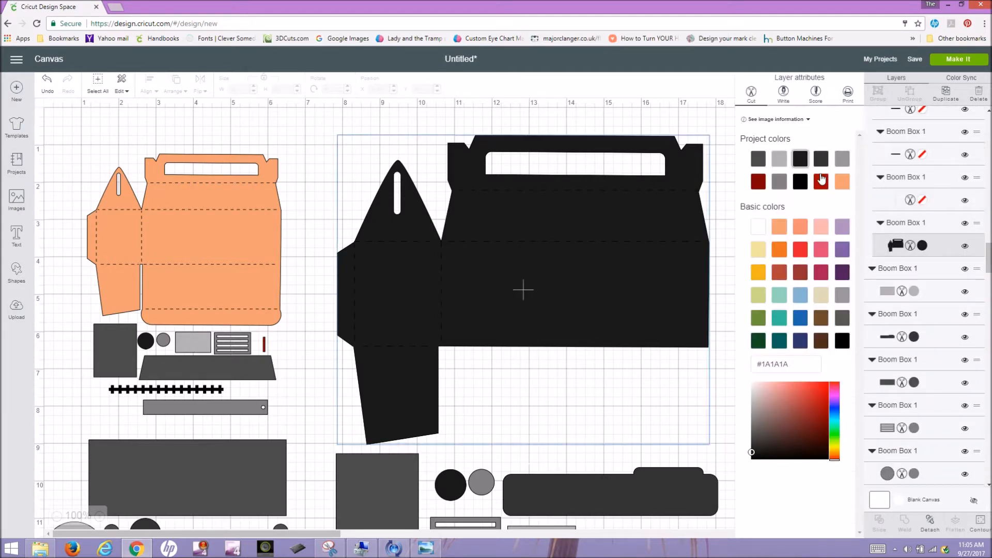
{"action": "left_click", "coordinate": [779, 227]}
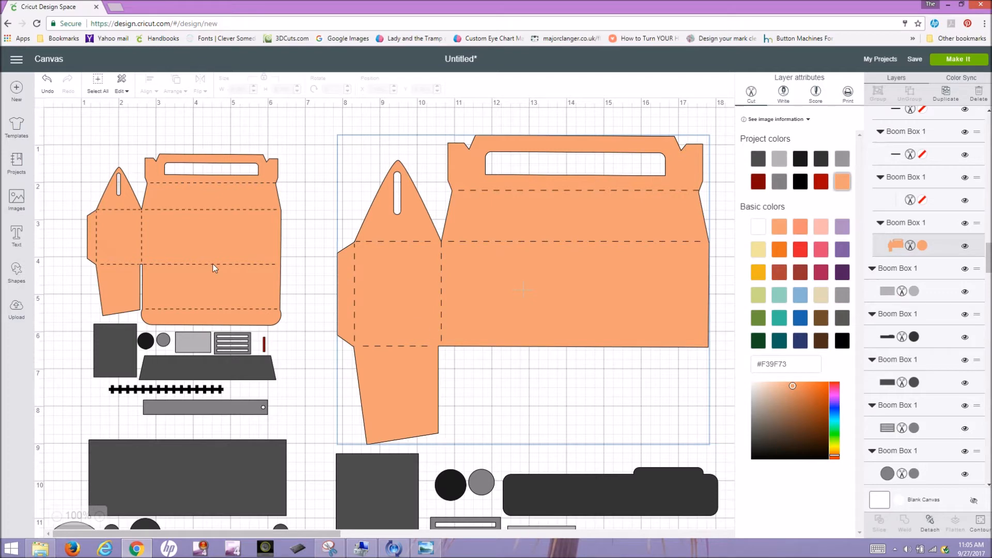
{"action": "scroll", "coordinate": [530, 353], "scroll_direction": "down", "scroll_amount": 2}
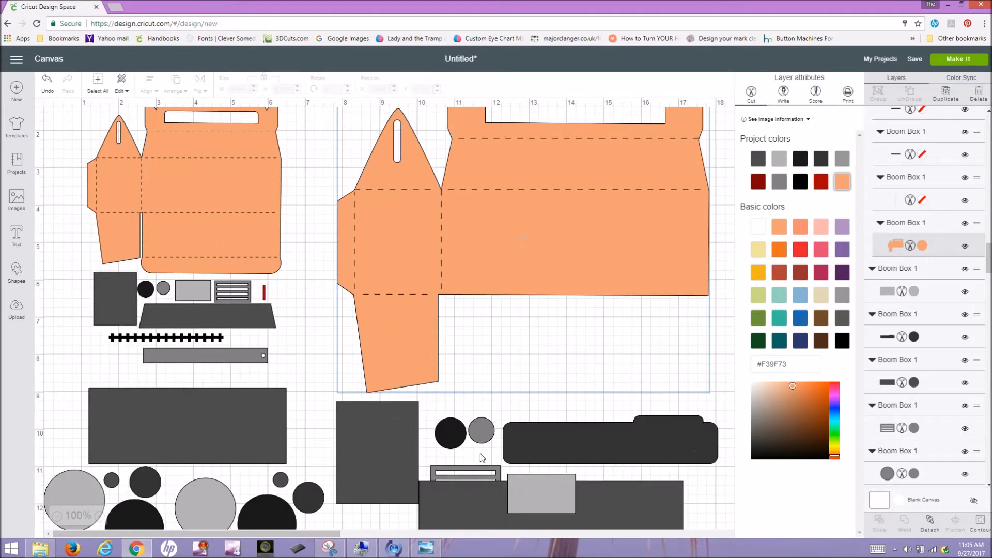
{"action": "left_click", "coordinate": [296, 326]}
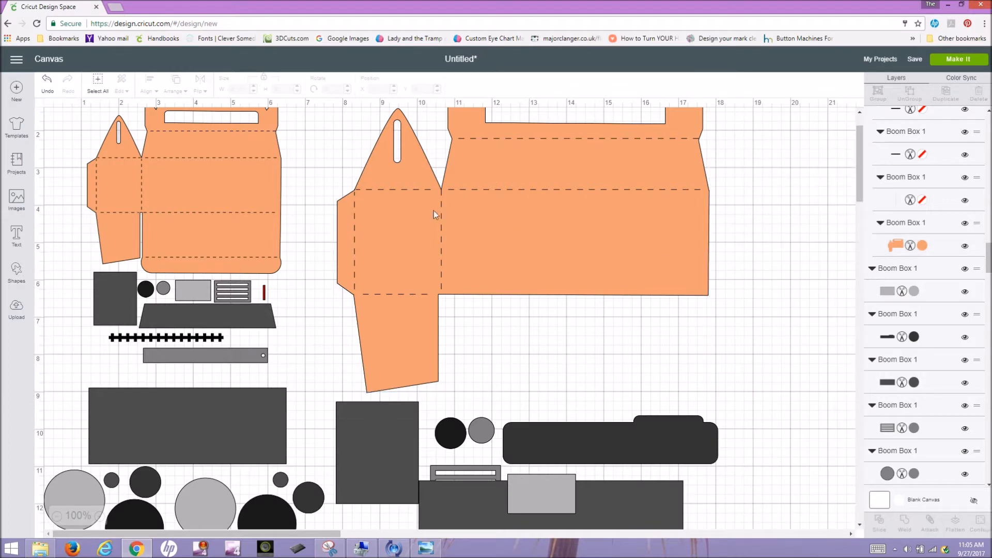
- Arrange the loose Boom Box 1 pieces beneath the large orange box and group them with it
{"action": "left_click", "coordinate": [57, 516]}
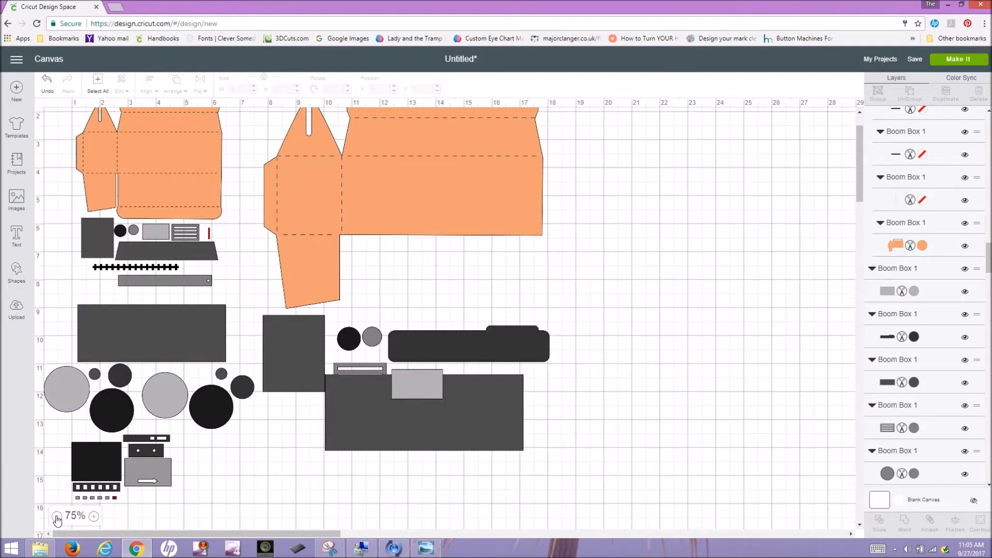
{"action": "scroll", "coordinate": [587, 351], "scroll_direction": "up", "scroll_amount": 1}
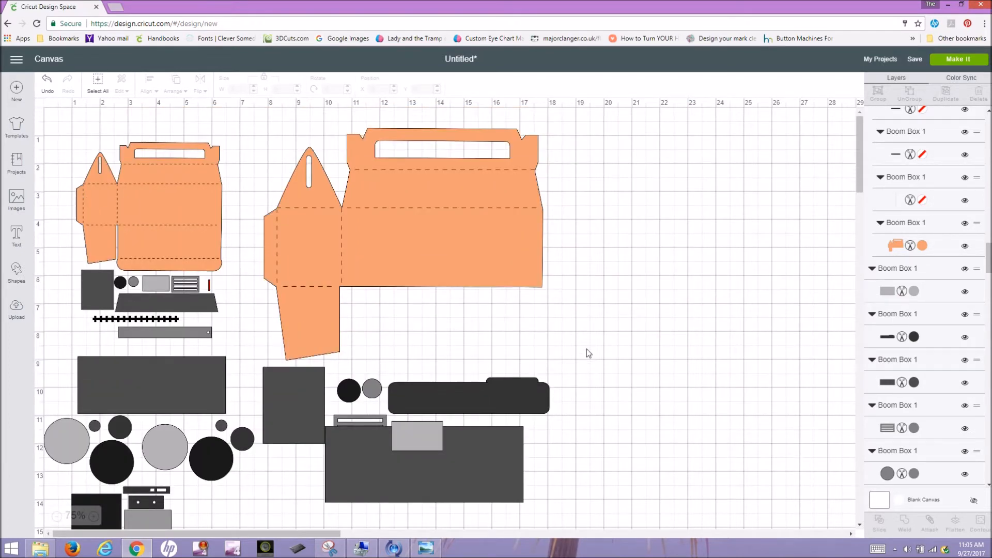
{"action": "left_click_drag", "start_coordinate": [423, 452], "coordinate": [441, 348]}
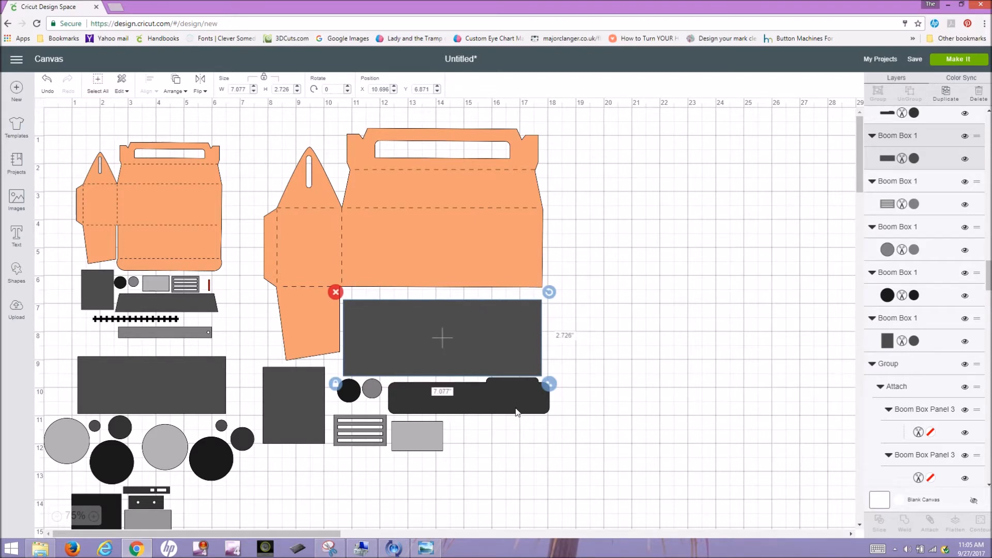
{"action": "left_click_drag", "start_coordinate": [517, 412], "coordinate": [499, 410]}
{"action": "left_click_drag", "start_coordinate": [310, 409], "coordinate": [324, 408]}
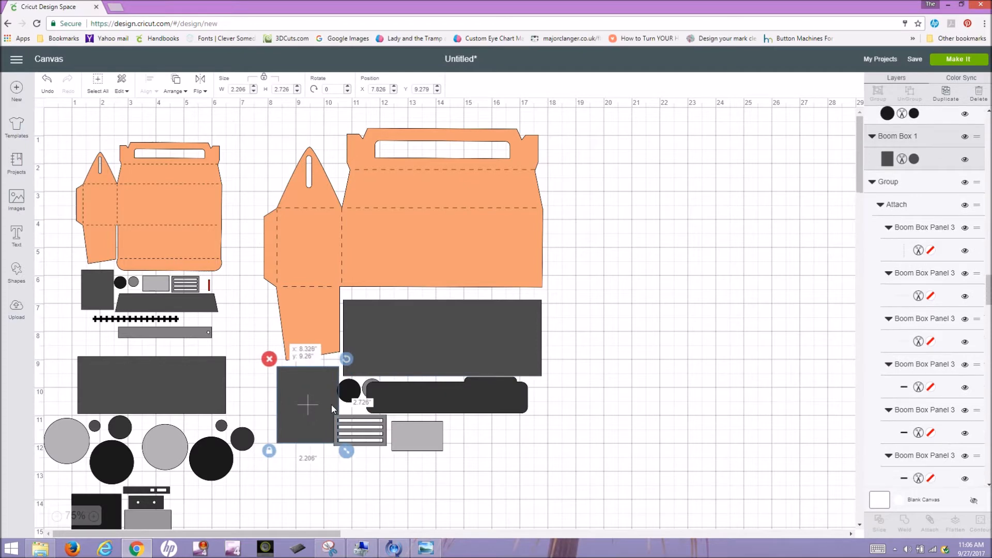
{"action": "left_click_drag", "start_coordinate": [255, 118], "coordinate": [576, 460]}
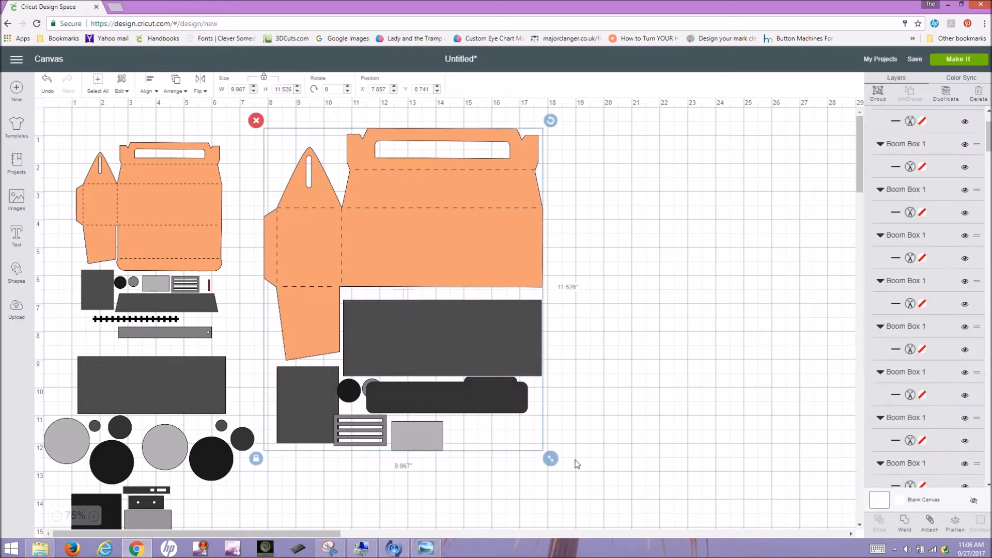
{"action": "left_click", "coordinate": [878, 97]}
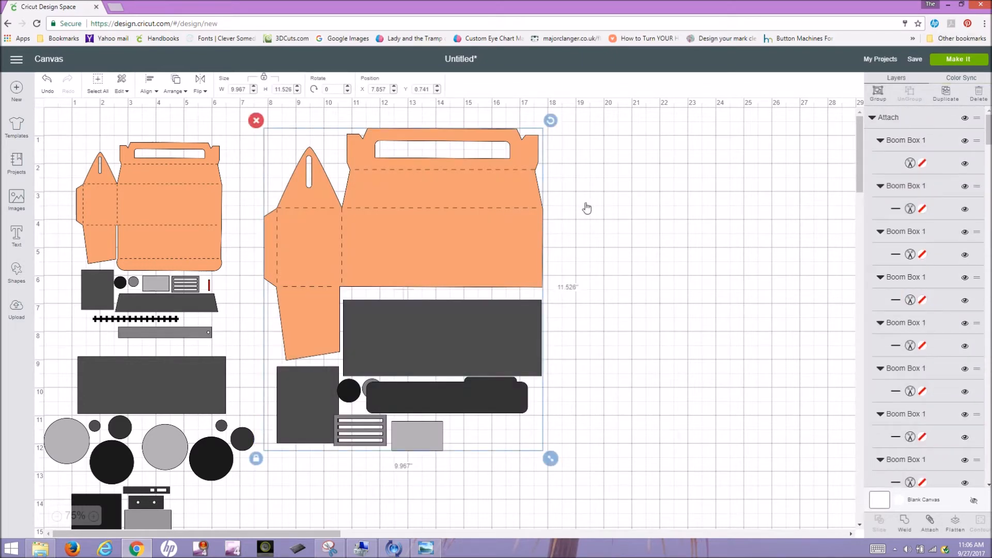
- Shift the Boom Box 1 group right and shrink it proportionally to about 7.725 inches wide and 8.934 inches high
{"action": "left_click_drag", "start_coordinate": [452, 255], "coordinate": [510, 274]}
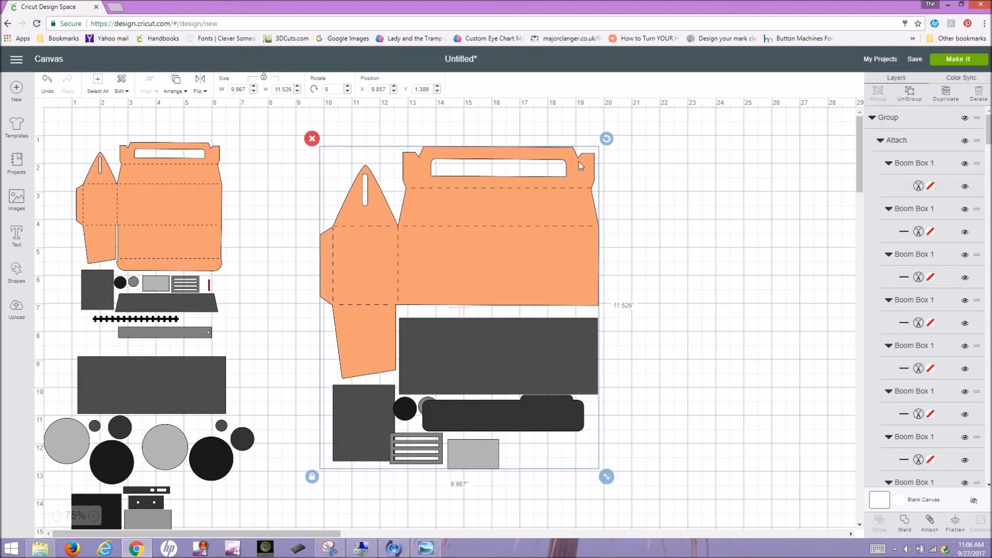
{"action": "left_click_drag", "start_coordinate": [606, 476], "coordinate": [575, 442]}
{"action": "mouse_move", "coordinate": [500, 265]}
{"action": "left_mouse_down"}
{"action": "mouse_move", "coordinate": [505, 291]}
{"action": "mouse_move", "coordinate": [506, 280]}
{"action": "left_mouse_up"}
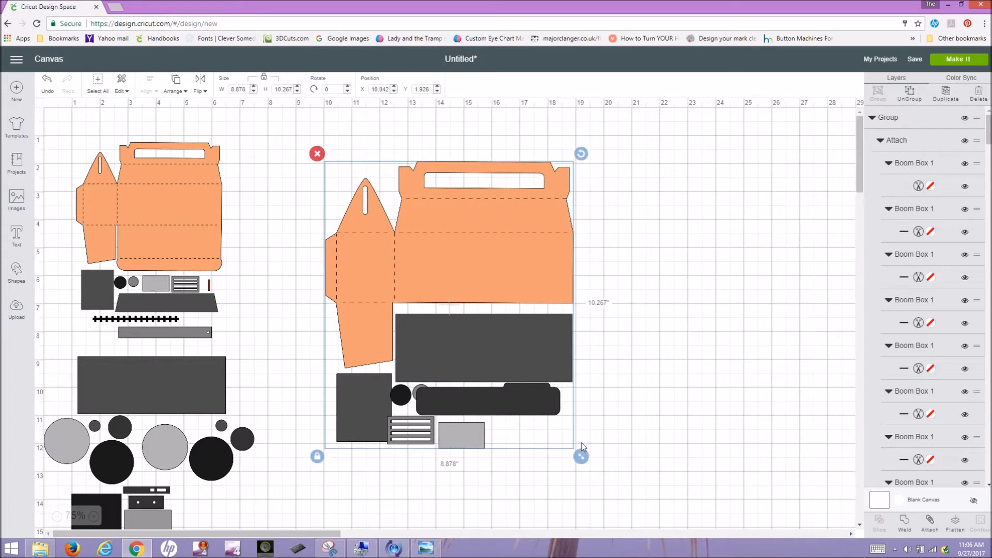
{"action": "left_click_drag", "start_coordinate": [578, 455], "coordinate": [561, 436]}
{"action": "left_click_drag", "start_coordinate": [511, 318], "coordinate": [513, 330]}
{"action": "left_click_drag", "start_coordinate": [513, 325], "coordinate": [513, 323]}
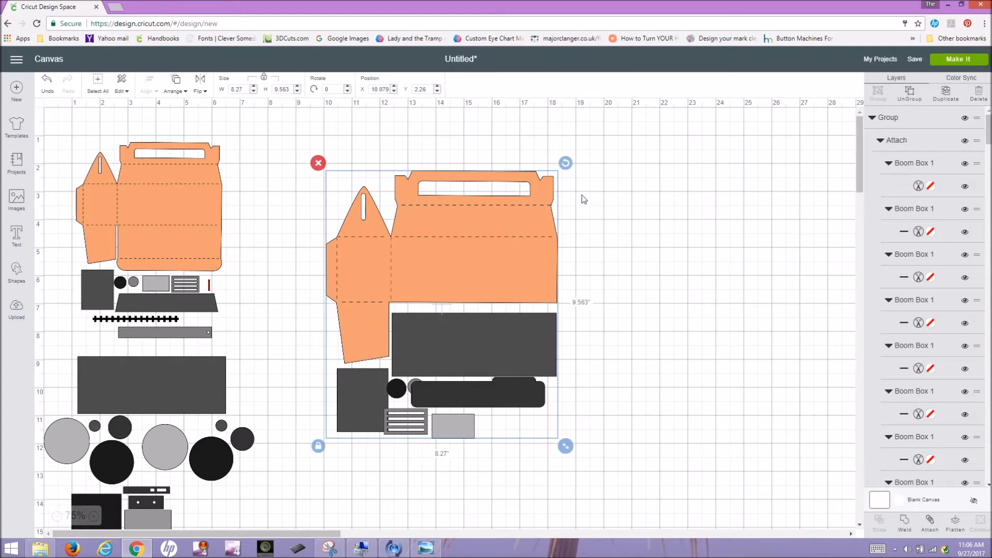
{"action": "left_click_drag", "start_coordinate": [567, 450], "coordinate": [554, 435]}
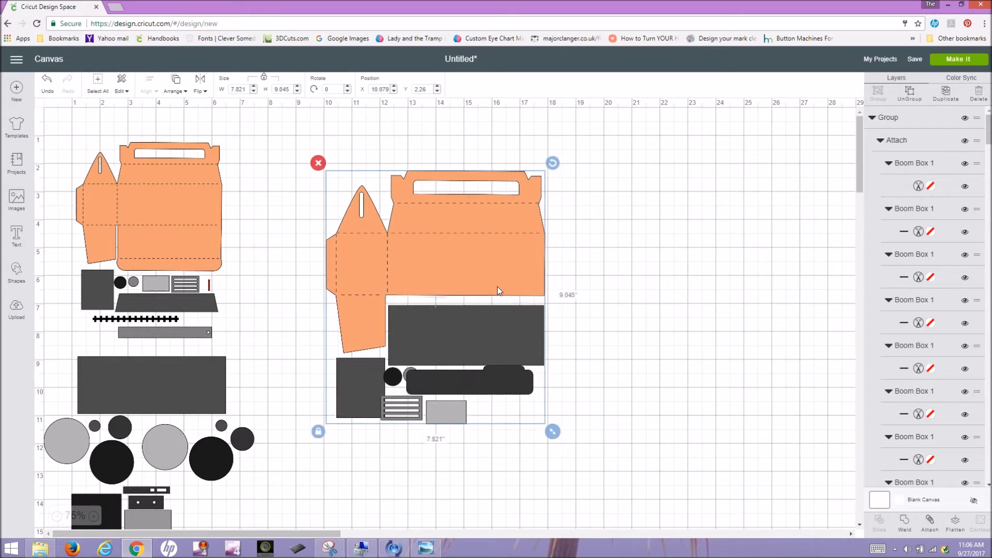
{"action": "left_click_drag", "start_coordinate": [496, 287], "coordinate": [491, 291]}
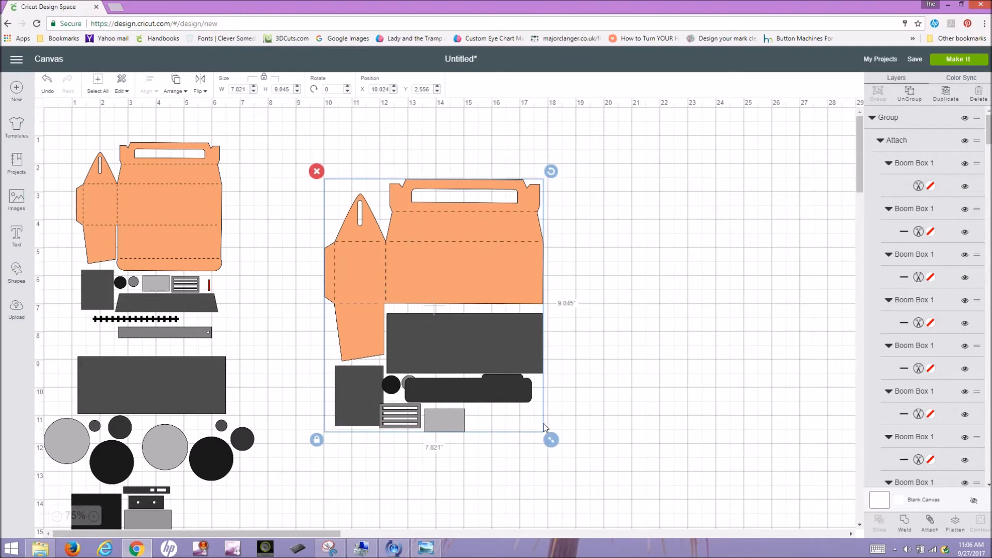
{"action": "left_click_drag", "start_coordinate": [545, 446], "coordinate": [541, 444]}
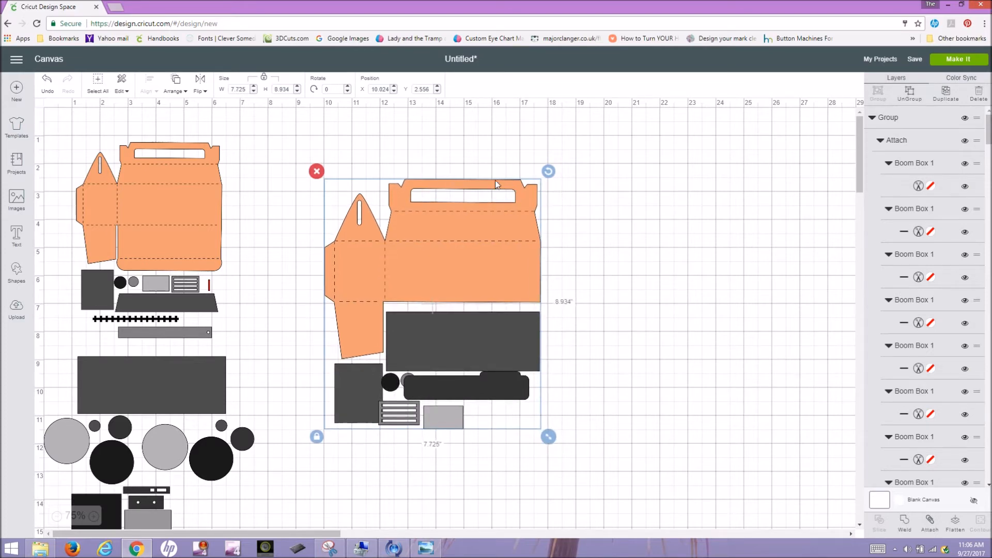
{"action": "left_click", "coordinate": [594, 193]}
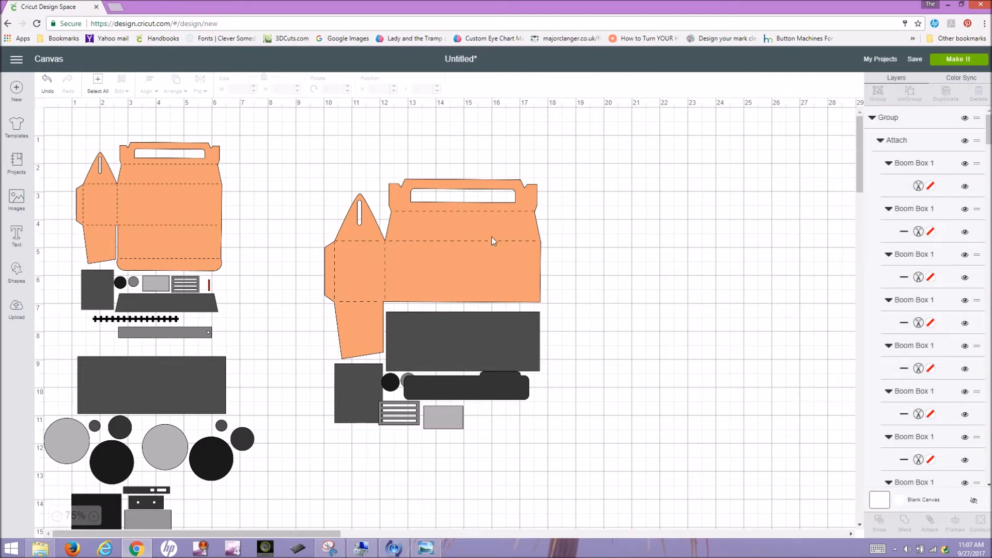
- Ungroup the Boom Box 1 pieces to check the orange box's own width, and group them all again
{"action": "left_click", "coordinate": [206, 209]}
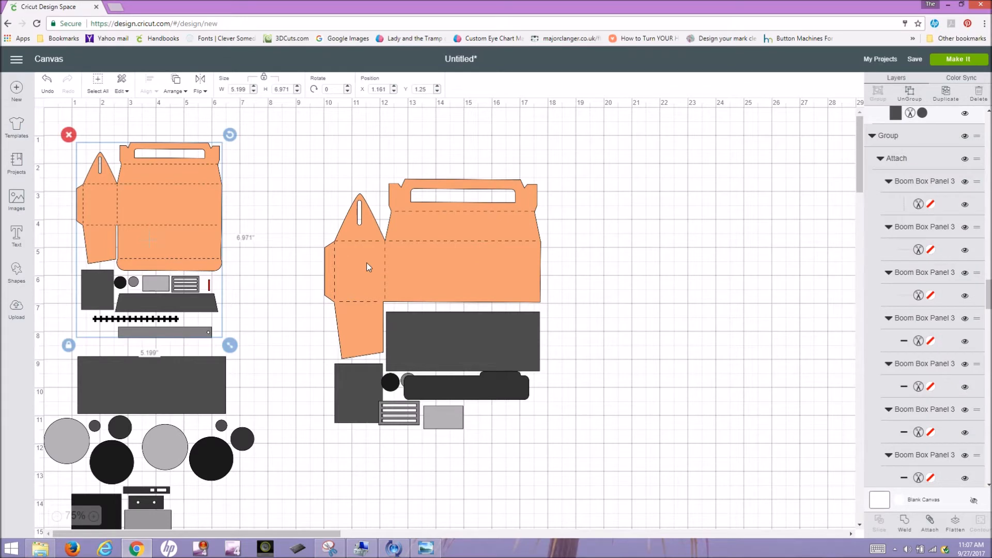
{"action": "left_click", "coordinate": [401, 266]}
{"action": "left_click", "coordinate": [910, 94]}
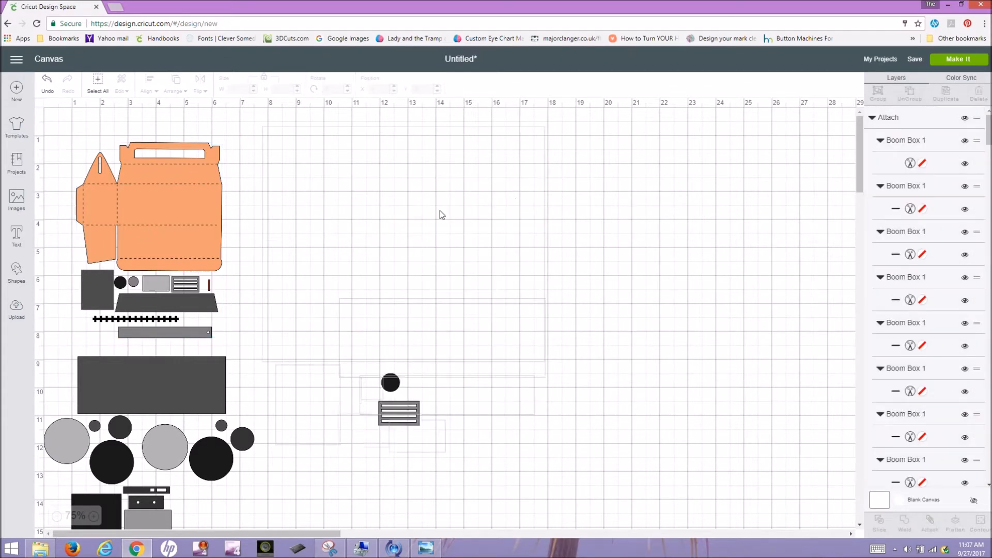
{"action": "left_click", "coordinate": [435, 222]}
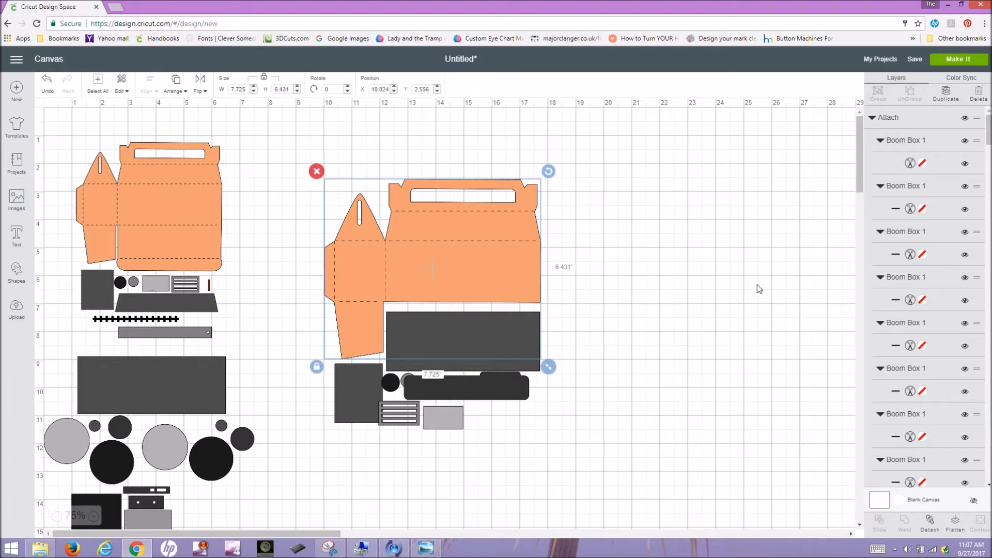
{"action": "left_click_drag", "start_coordinate": [311, 156], "coordinate": [569, 457]}
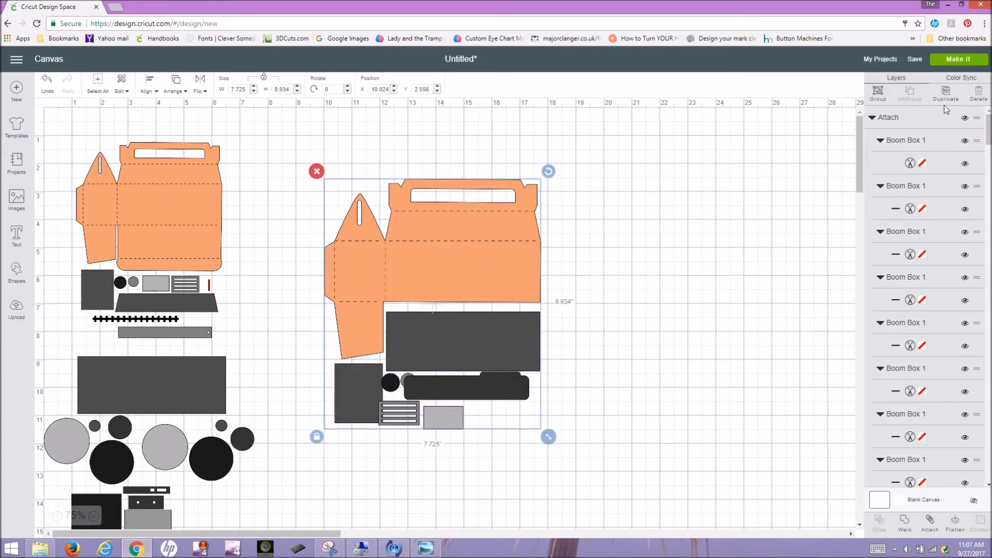
{"action": "left_click", "coordinate": [879, 95]}
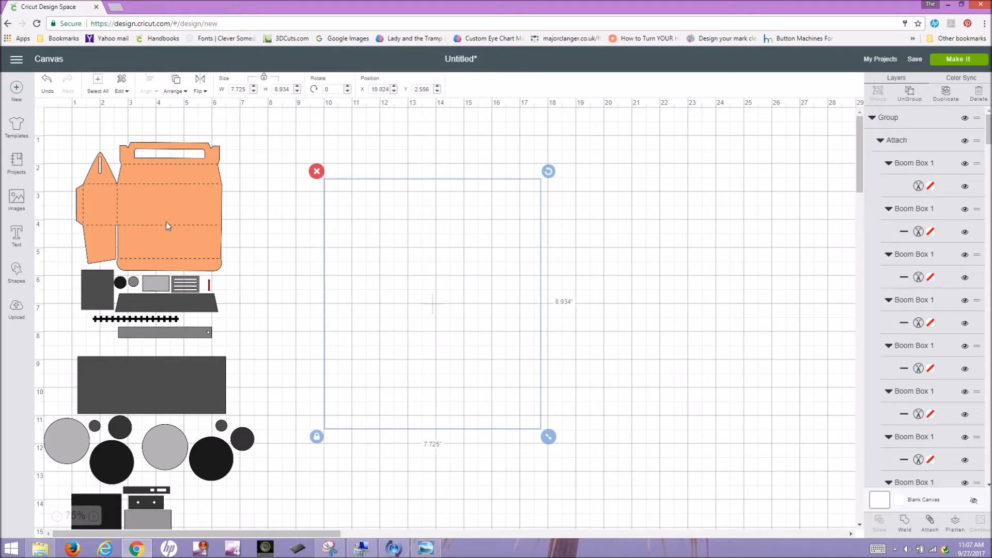
- Move the Boom Box 1 group and the panel 2 pieces far right, and bring the Panel 3 group into the cleared space
{"action": "left_click_drag", "start_coordinate": [356, 264], "coordinate": [600, 257]}
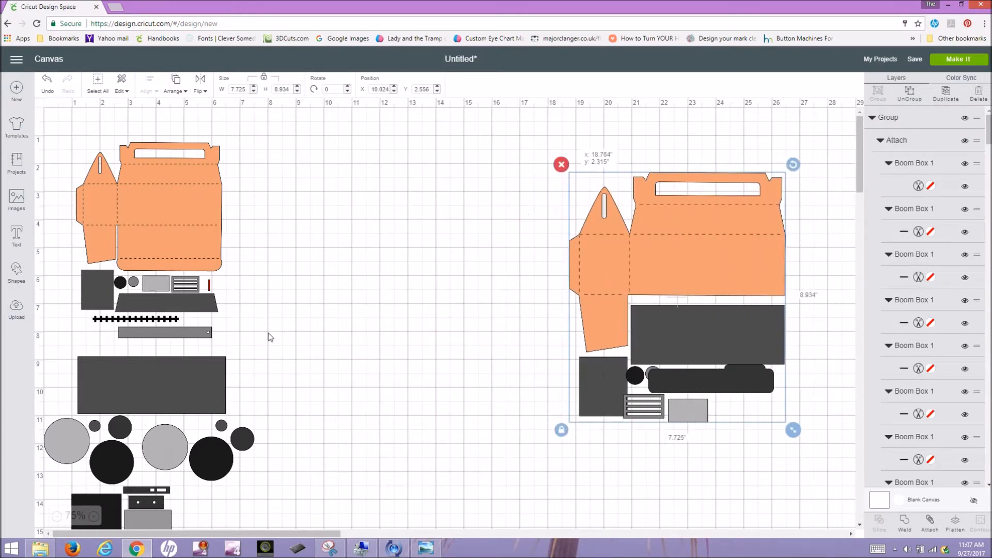
{"action": "left_click_drag", "start_coordinate": [216, 374], "coordinate": [773, 305]}
{"action": "left_click_drag", "start_coordinate": [194, 239], "coordinate": [311, 284]}
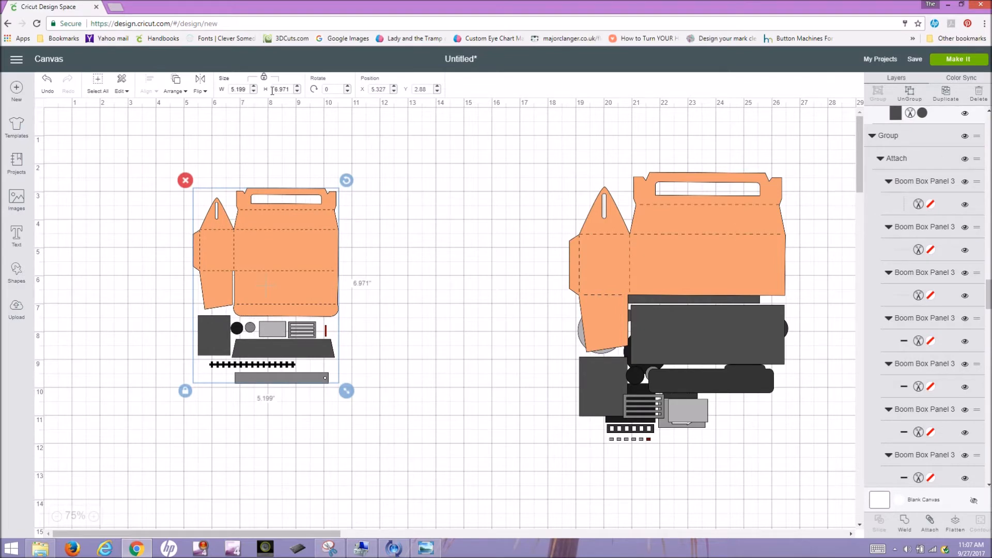
- Set the Panel 3 group's width to 7.725 inches and compare it with the Boom Box 1 group's width
{"action": "left_click", "coordinate": [239, 89]}
{"action": "type", "text": "7.725"}
{"action": "key", "text": "Return"}
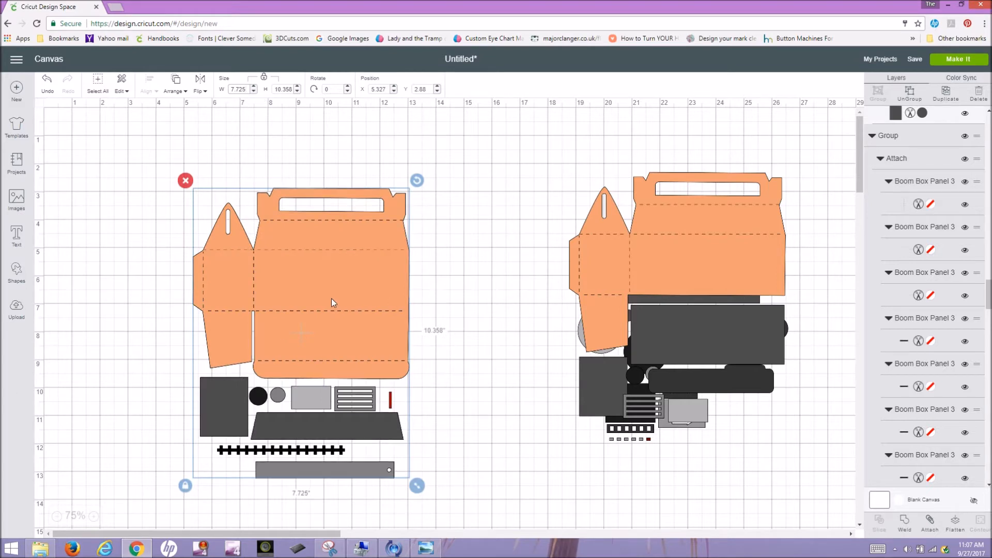
{"action": "left_click", "coordinate": [634, 246]}
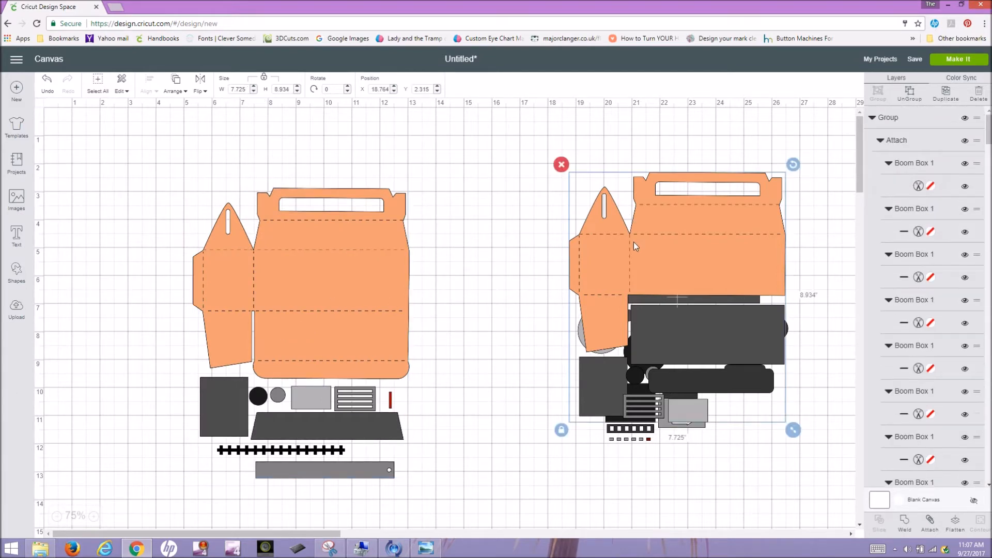
{"action": "left_click", "coordinate": [322, 278]}
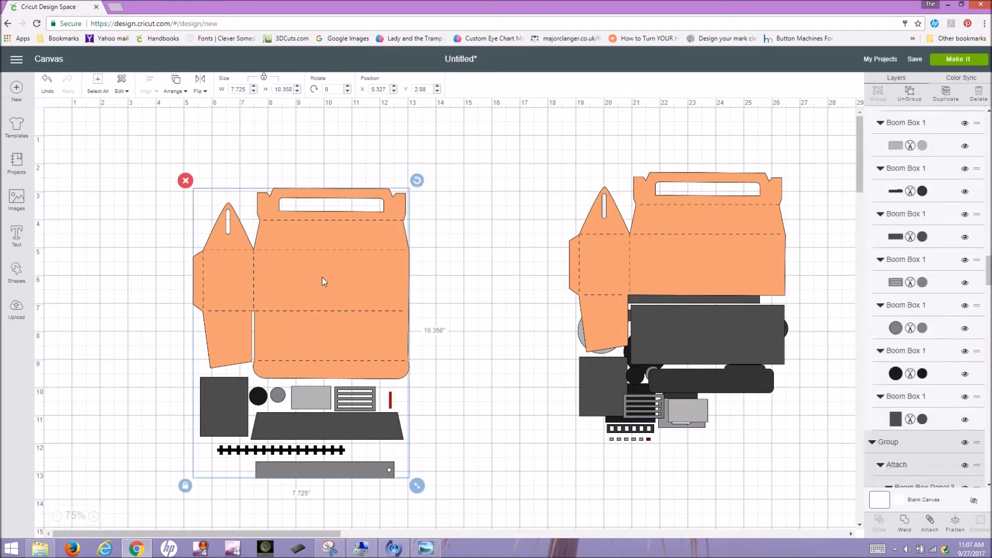
- Place the Panel 3 and Boom Box 1 groups side by side, farther left on the canvas
{"action": "left_click_drag", "start_coordinate": [656, 271], "coordinate": [500, 288]}
{"action": "left_click_drag", "start_coordinate": [312, 287], "coordinate": [261, 282]}
{"action": "left_click_drag", "start_coordinate": [456, 280], "coordinate": [413, 277]}
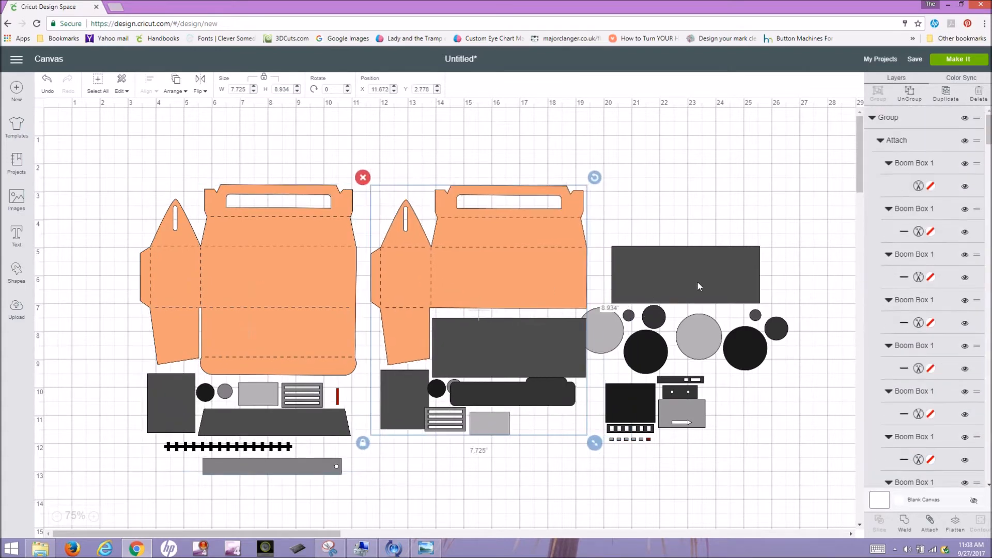
- Bring the panel 2 group to the front, and scale it to 7.648 inches wide over the Boom Box 1 group's orange panel
{"action": "left_click", "coordinate": [706, 256]}
{"action": "left_click_drag", "start_coordinate": [705, 256], "coordinate": [546, 276]}
{"action": "left_click_drag", "start_coordinate": [702, 281], "coordinate": [699, 277]}
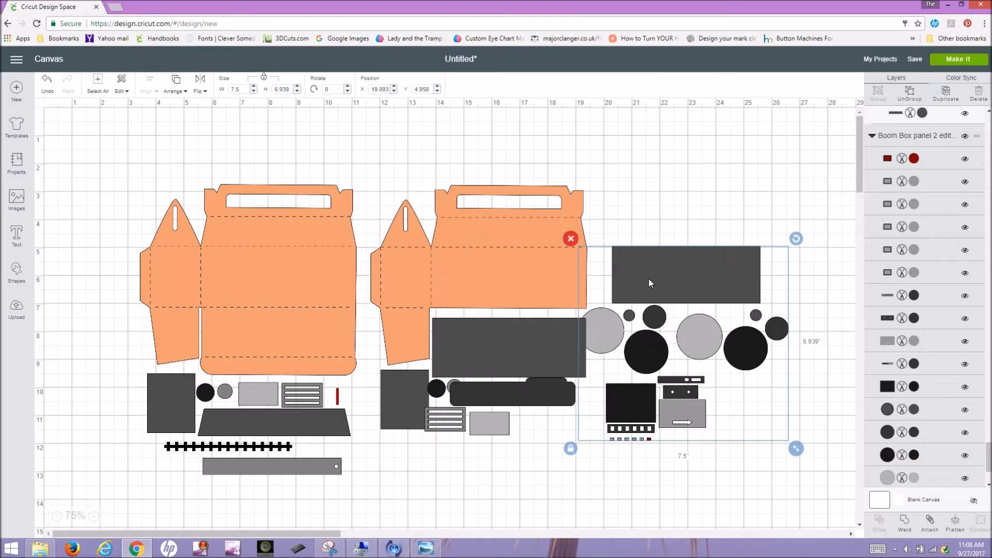
{"action": "left_click_drag", "start_coordinate": [633, 274], "coordinate": [674, 275]}
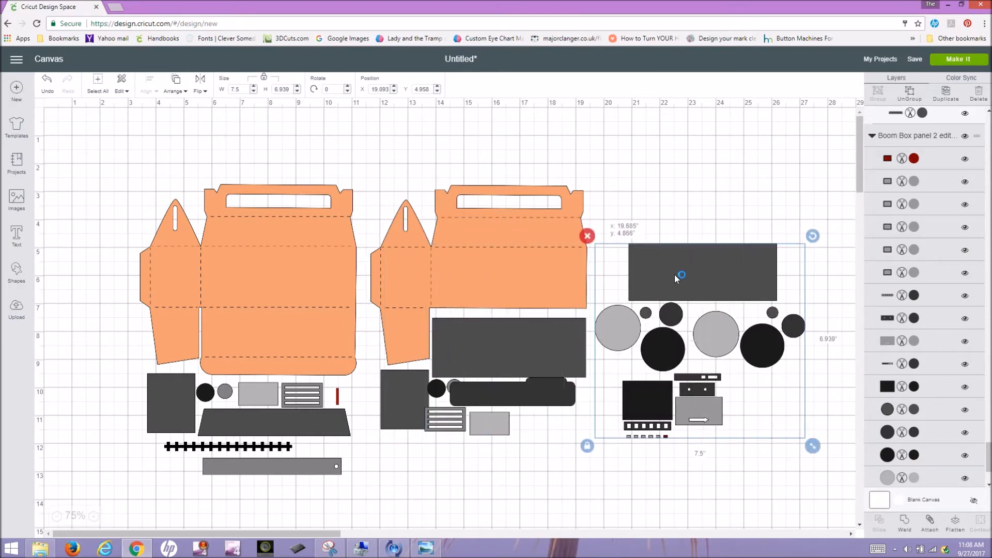
{"action": "left_click", "coordinate": [181, 93]}
{"action": "left_click", "coordinate": [166, 148]}
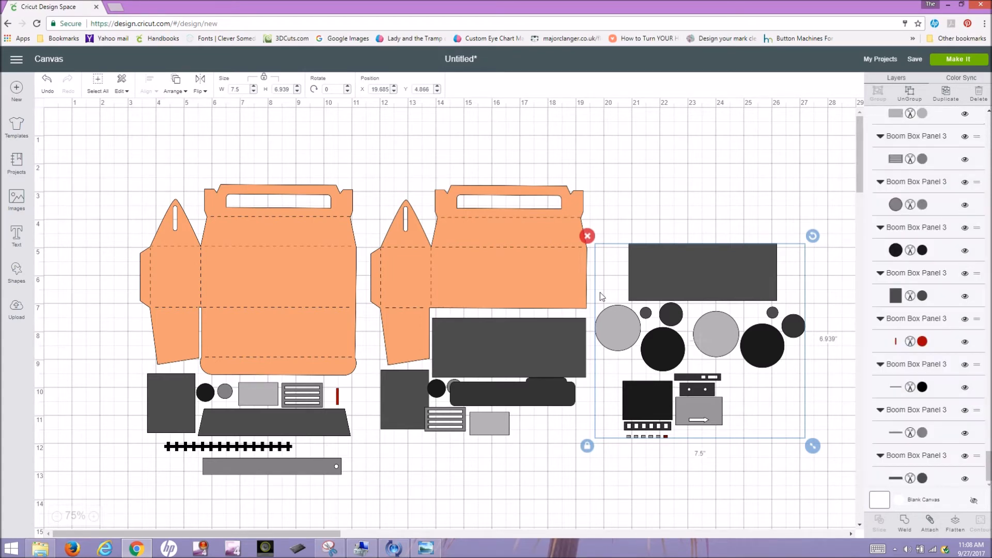
{"action": "left_click_drag", "start_coordinate": [619, 298], "coordinate": [509, 298]}
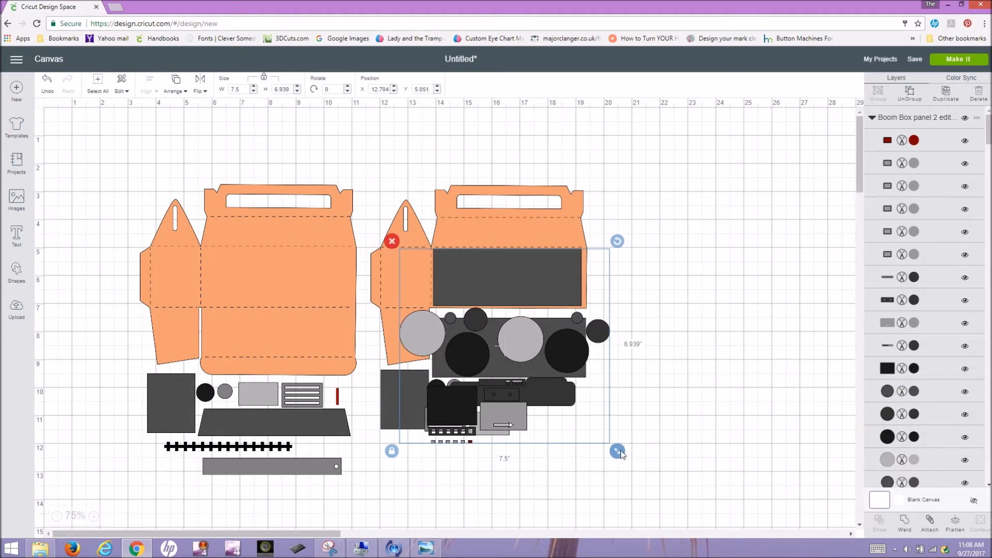
{"action": "left_click_drag", "start_coordinate": [615, 452], "coordinate": [621, 455]}
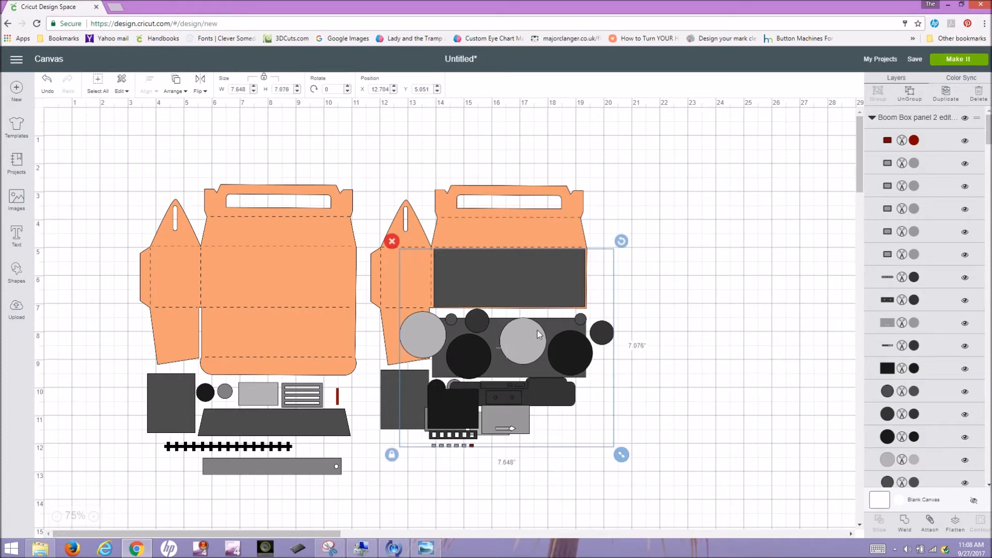
- Move the panel 2 group clear of the box pieces, and shift the Panel 3 and Boom Box 1 groups farther left on the canvas
{"action": "left_click_drag", "start_coordinate": [527, 305], "coordinate": [723, 259]}
{"action": "left_click_drag", "start_coordinate": [244, 267], "coordinate": [211, 265]}
{"action": "left_click_drag", "start_coordinate": [405, 262], "coordinate": [382, 264]}
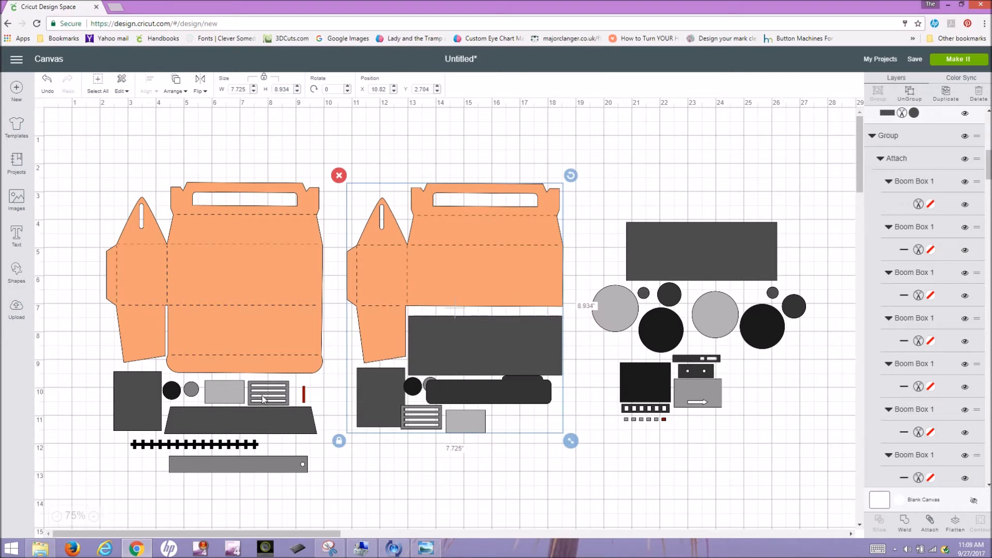
{"action": "mouse_move", "coordinate": [513, 287]}
{"action": "left_mouse_down"}
{"action": "mouse_move", "coordinate": [514, 268]}
{"action": "mouse_move", "coordinate": [513, 284]}
{"action": "left_mouse_up"}
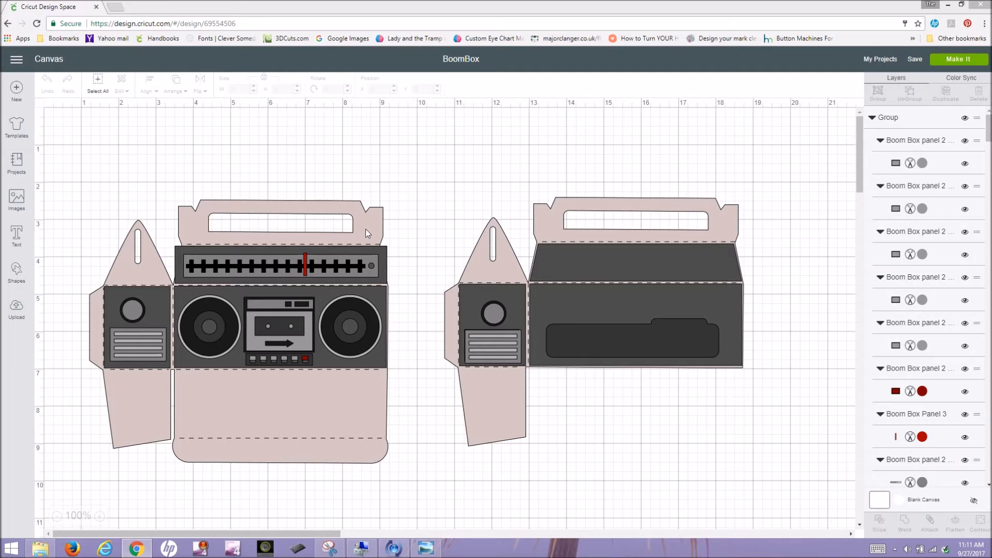
- Move the assembled front and back boom box groups slightly higher on the BoomBox project canvas
{"action": "left_click_drag", "start_coordinate": [365, 228], "coordinate": [367, 218]}
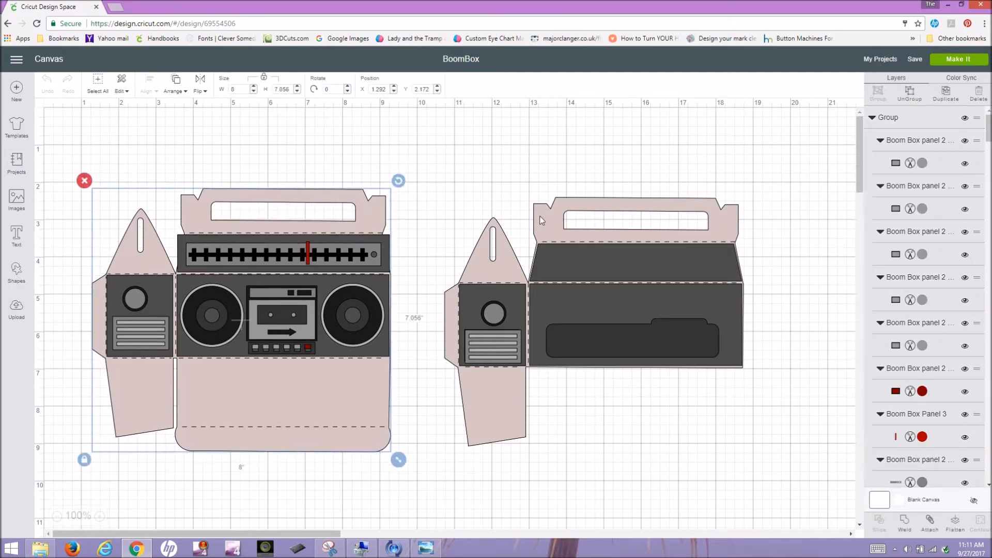
{"action": "left_click_drag", "start_coordinate": [540, 219], "coordinate": [537, 209]}
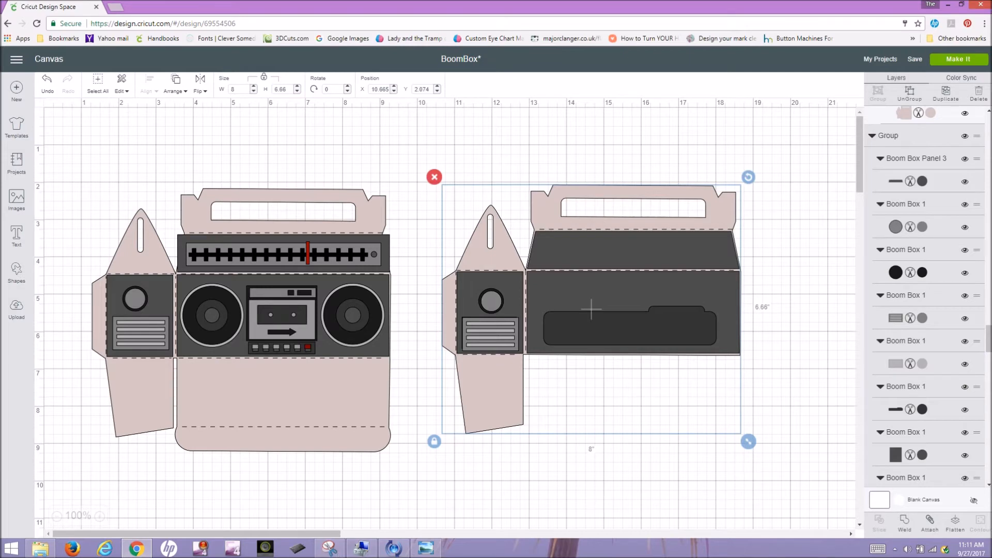
- Switch to Windows Photo Viewer and compare the reference boom box image with the assembled layers, then return to the canvas
{"action": "left_click", "coordinate": [428, 550]}
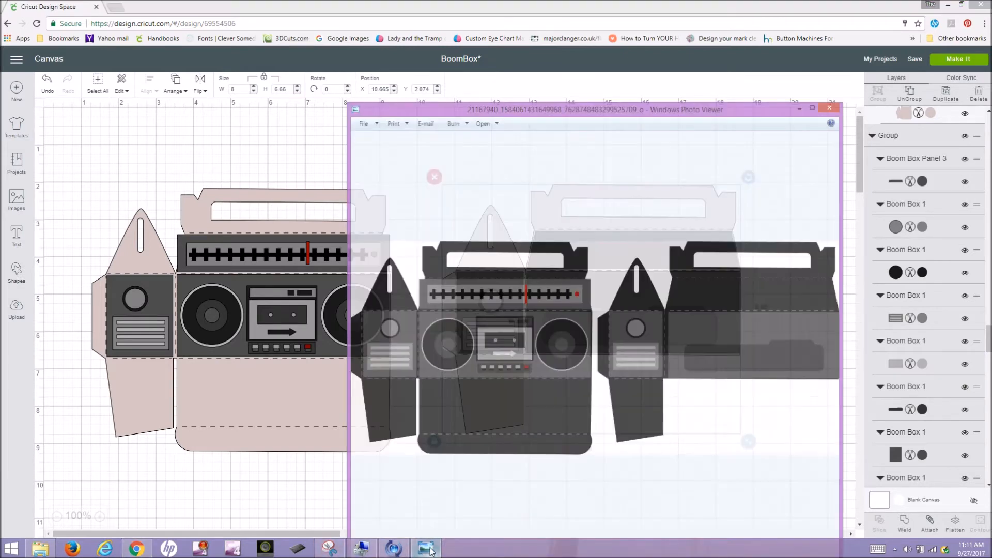
{"action": "left_click_drag", "start_coordinate": [635, 69], "coordinate": [736, 57]}
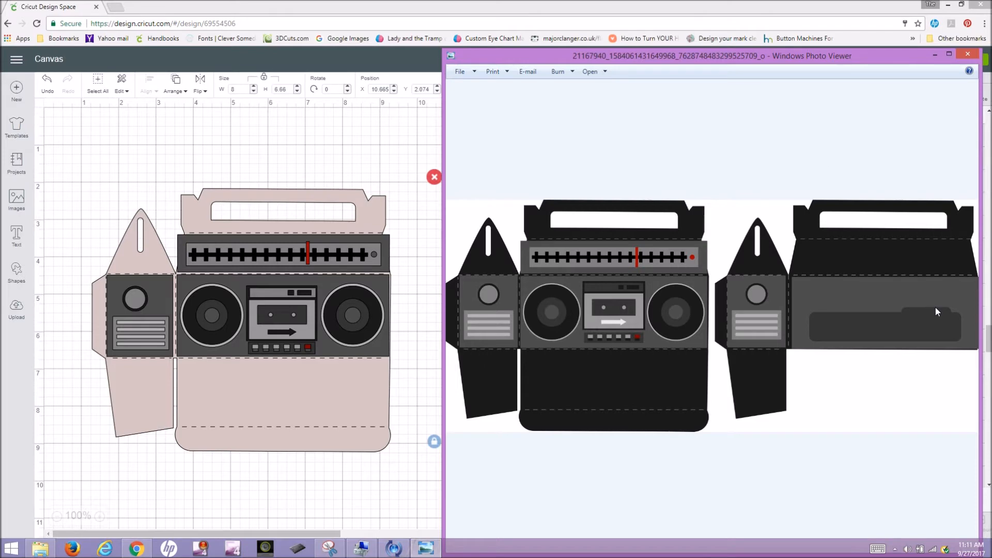
{"action": "left_click_drag", "start_coordinate": [809, 65], "coordinate": [788, 64]}
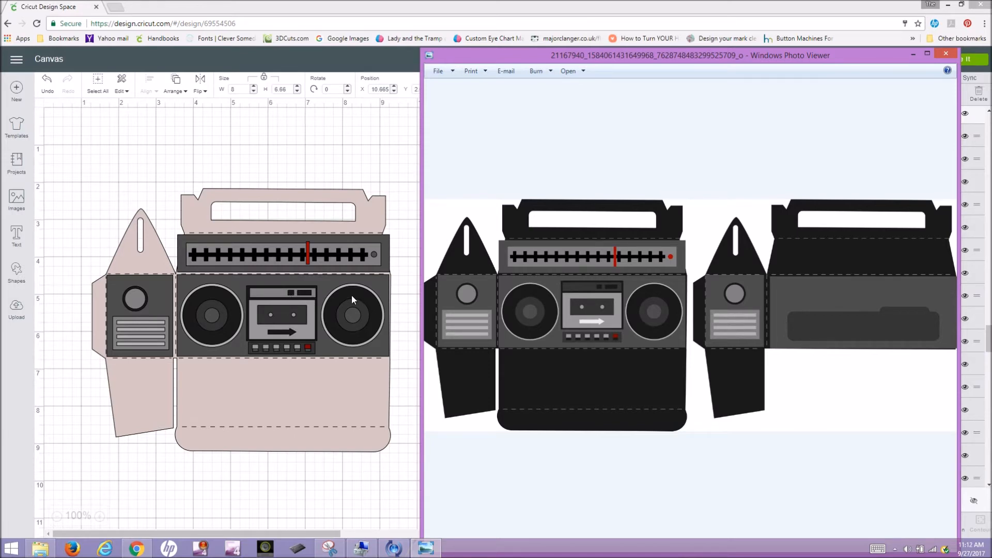
{"action": "left_click", "coordinate": [913, 54]}
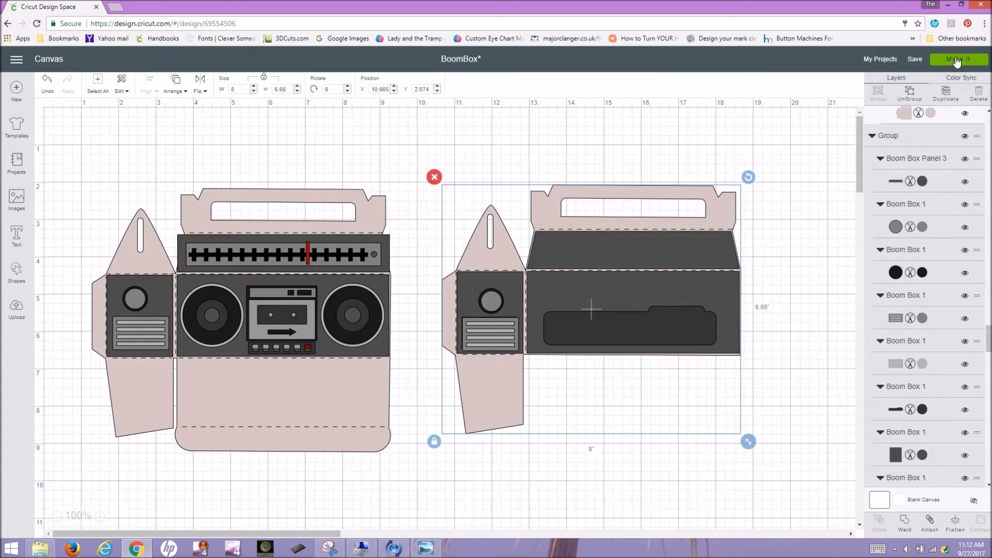
- Send the BoomBox project to cut preparation and review the list of mats
{"action": "left_click", "coordinate": [955, 60]}
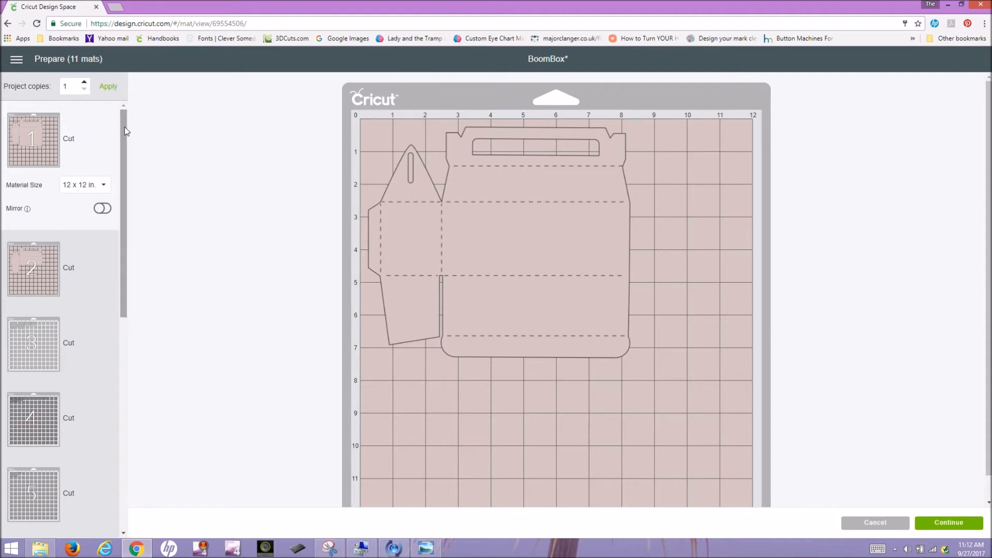
{"action": "mouse_move", "coordinate": [126, 135]}
{"action": "left_mouse_down"}
{"action": "mouse_move", "coordinate": [116, 377]}
{"action": "mouse_move", "coordinate": [117, 120]}
{"action": "left_mouse_up"}
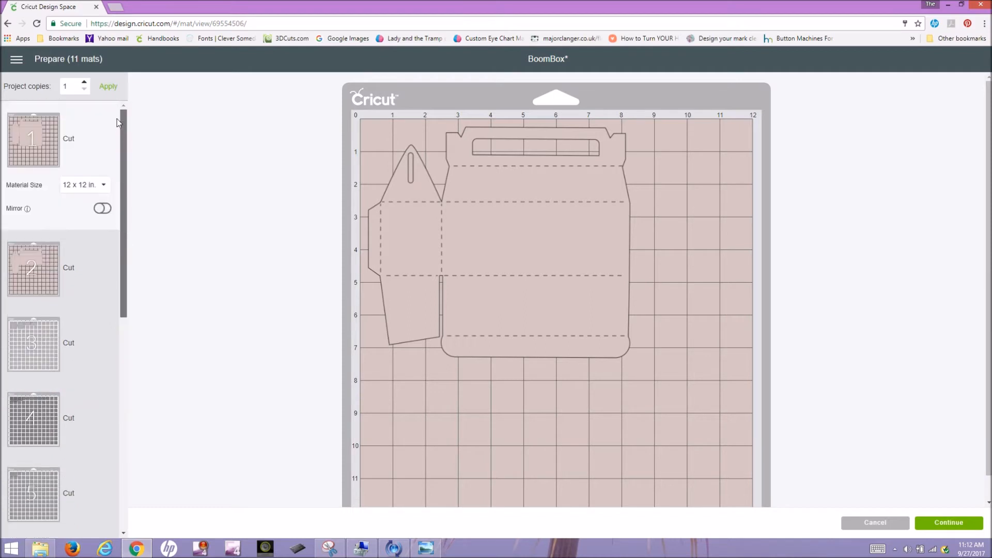